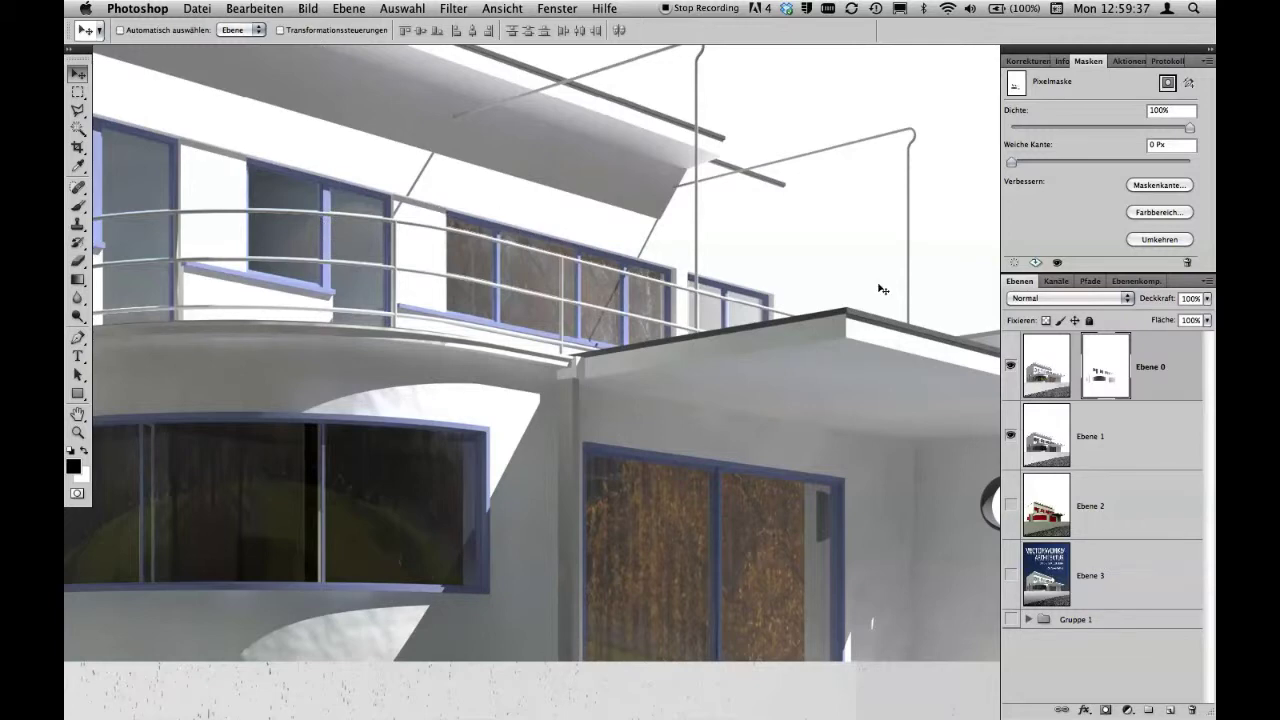
- Hide Ebene 0 and Ebene 1 and show only Ebene 2, the red-window colour pass
left_click(1010, 366)
left_click(1010, 436)
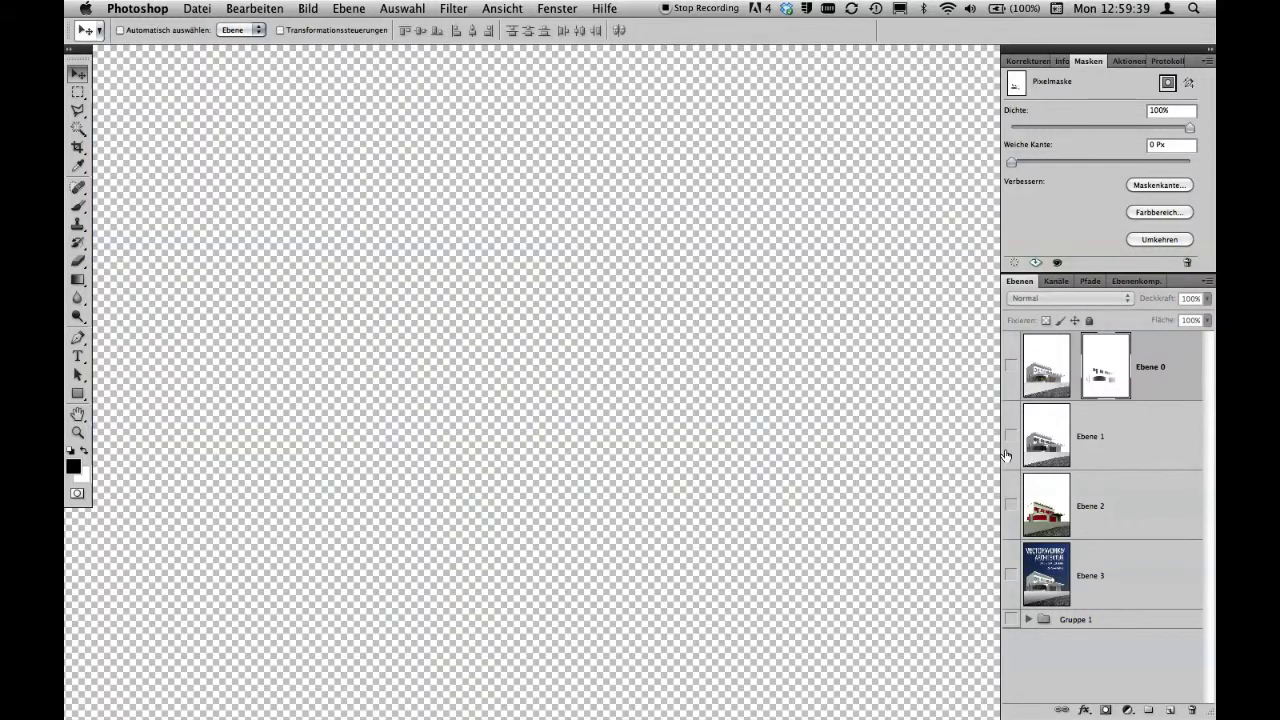
left_click(1010, 506)
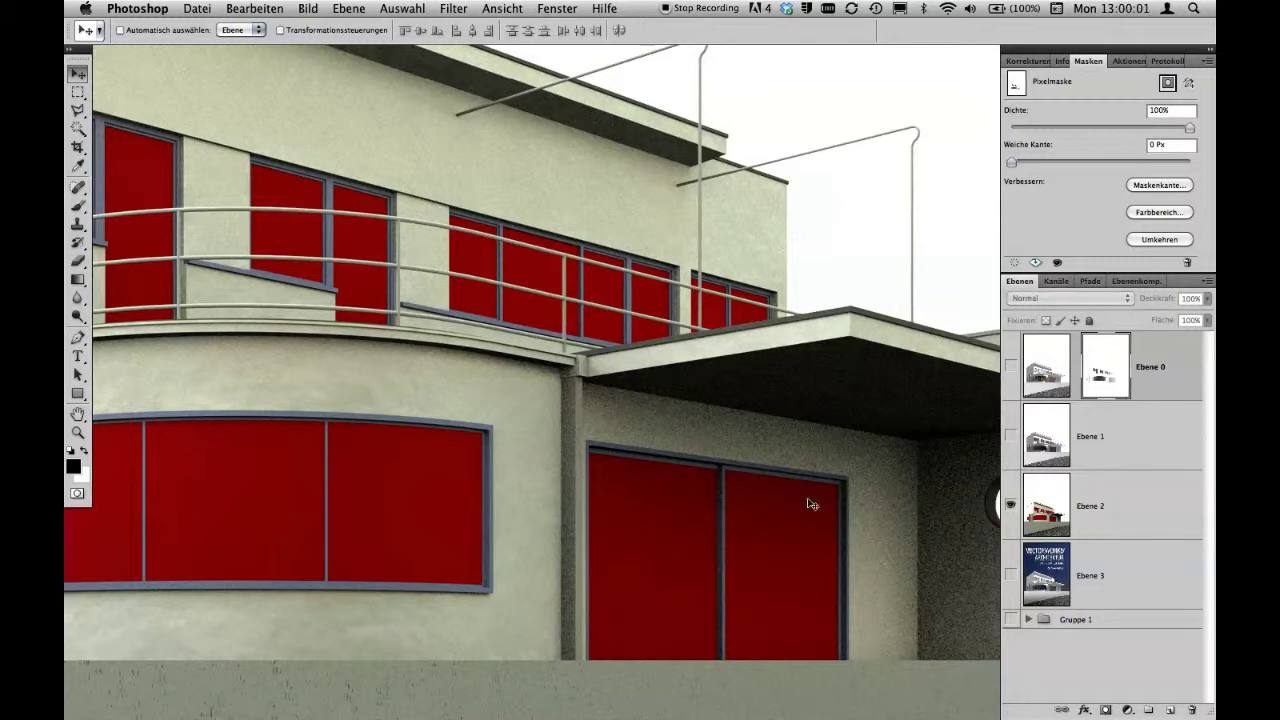
- Pan to the balcony windows and toggle Ebene 0 to compare the render with the colour pass
left_click_drag(942, 486, 731, 506)
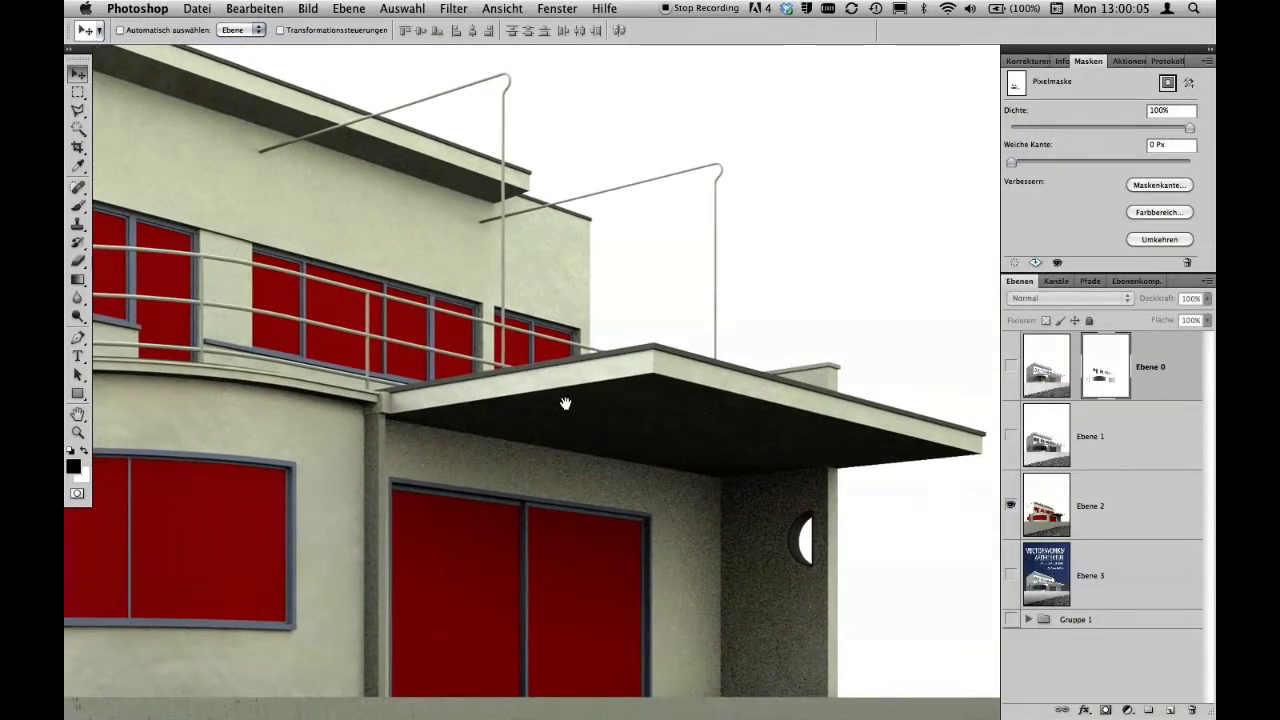
left_click_drag(563, 403, 694, 449)
mouse_move(576, 300)
left_mouse_down()
mouse_move(743, 408)
mouse_move(503, 374)
mouse_move(594, 357)
mouse_move(517, 323)
left_mouse_up()
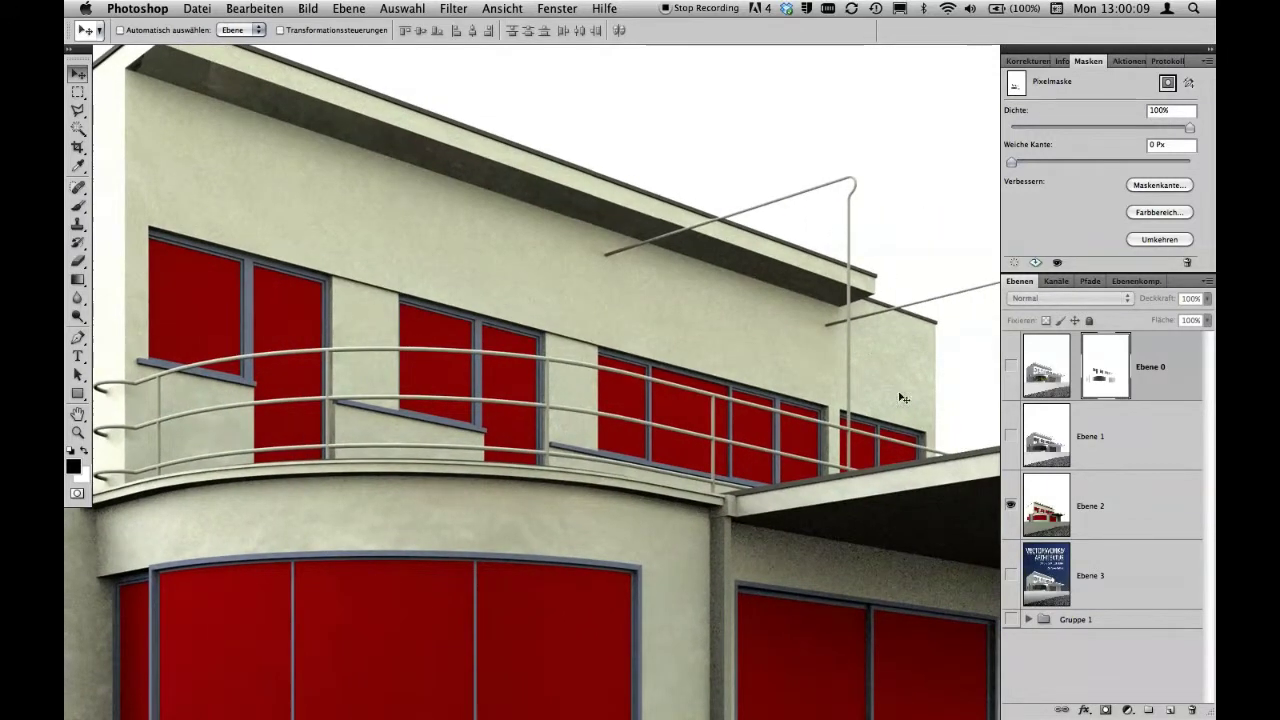
left_click(1011, 367)
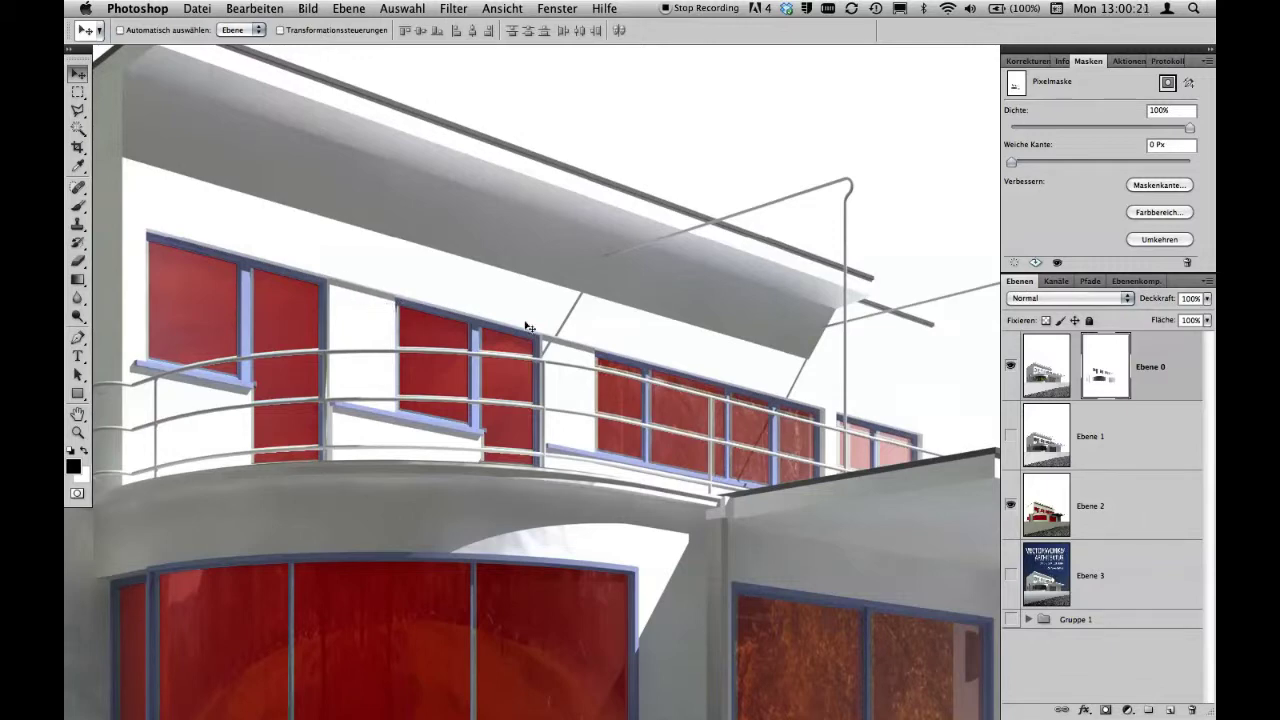
left_click(1010, 366)
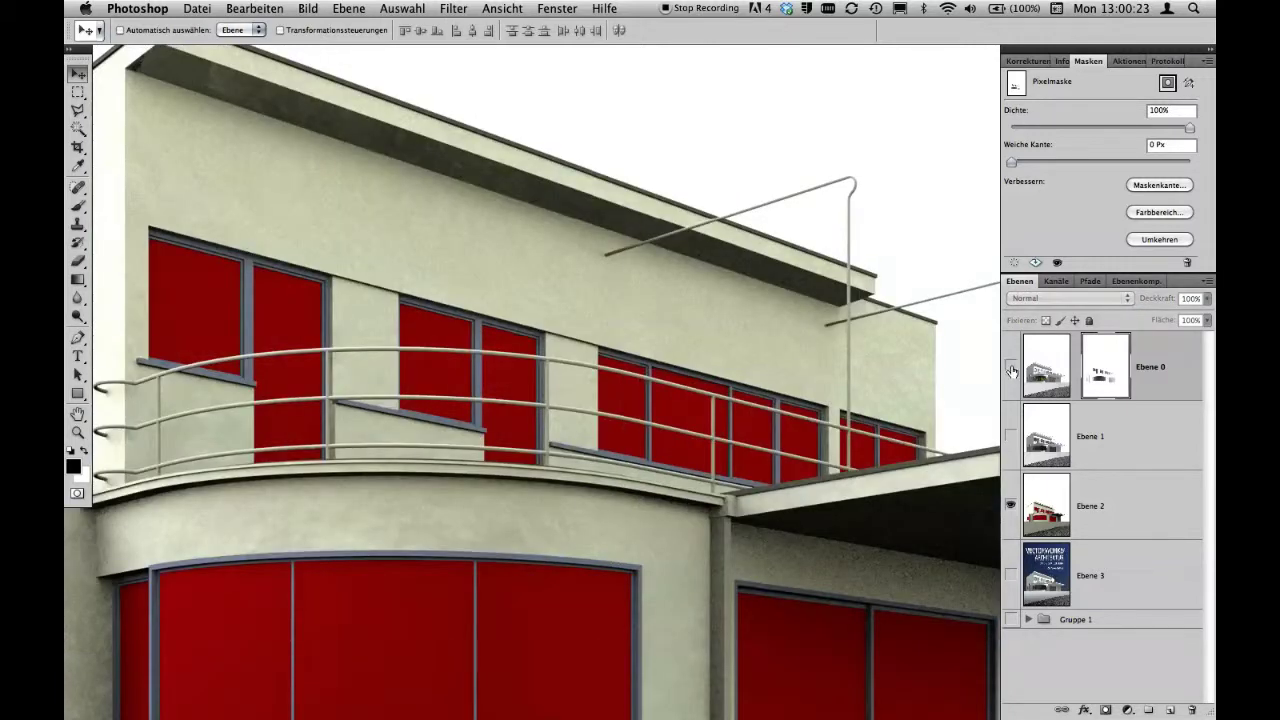
left_click(1010, 367)
left_click(1011, 369)
- Turn on both Ebene 0 and Ebene 1 white render layers above the red colour pass
left_click(1011, 367)
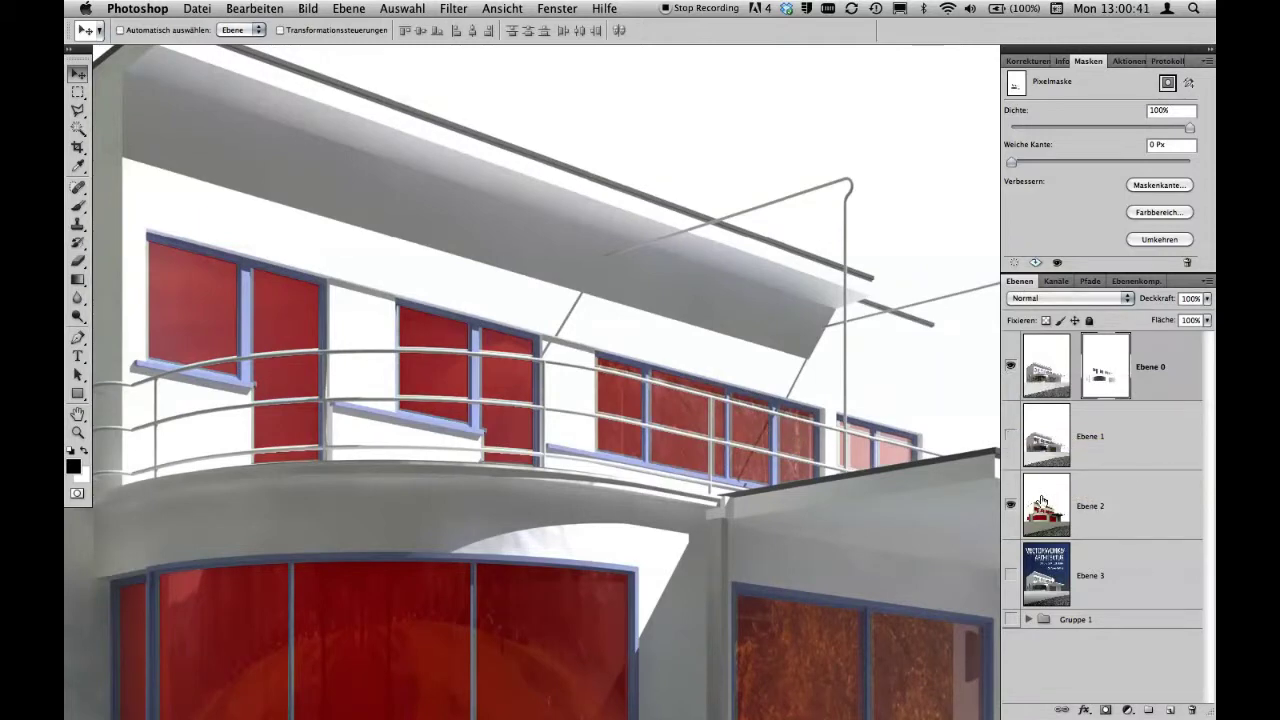
left_click(1011, 367)
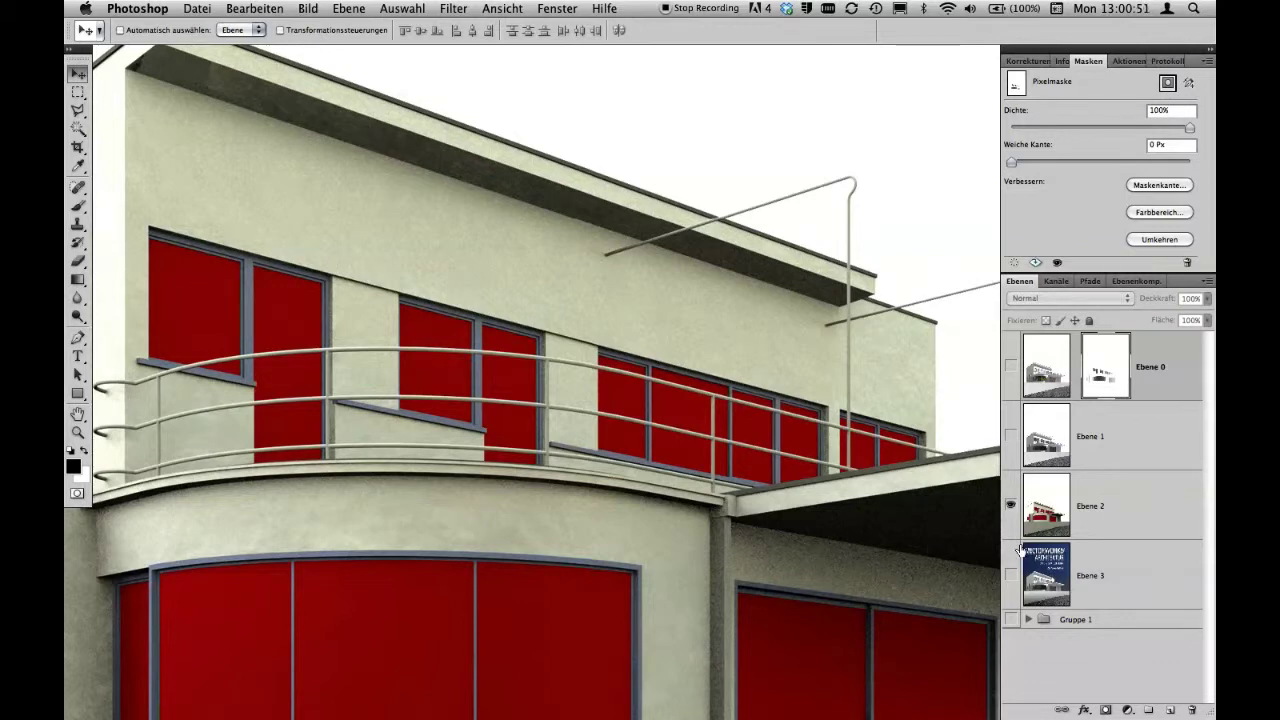
left_click(1011, 368)
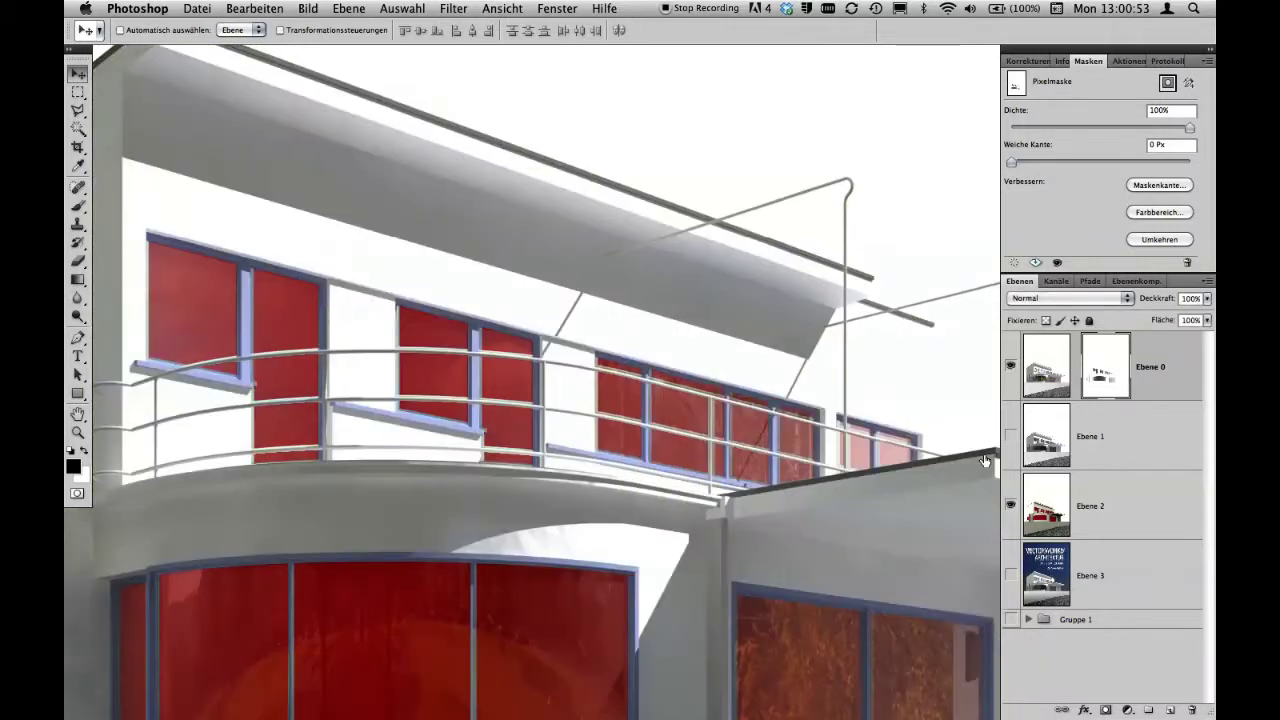
left_click(1009, 432)
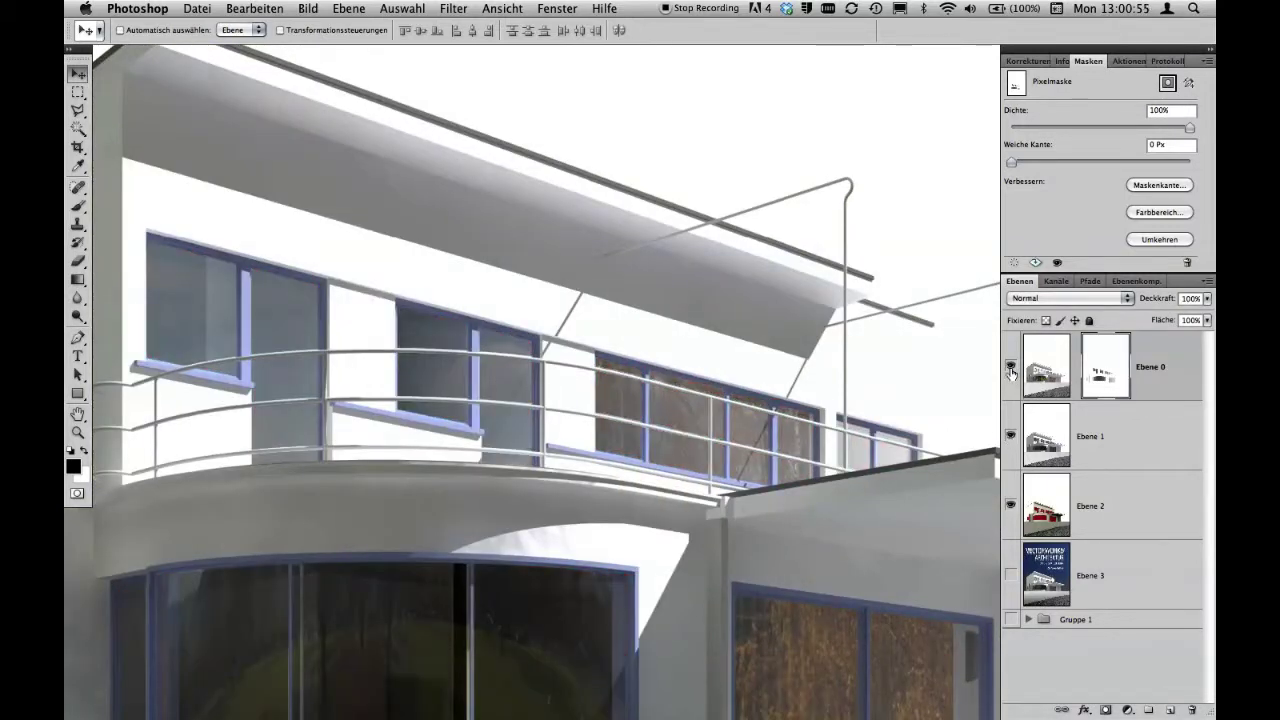
left_click(1011, 368)
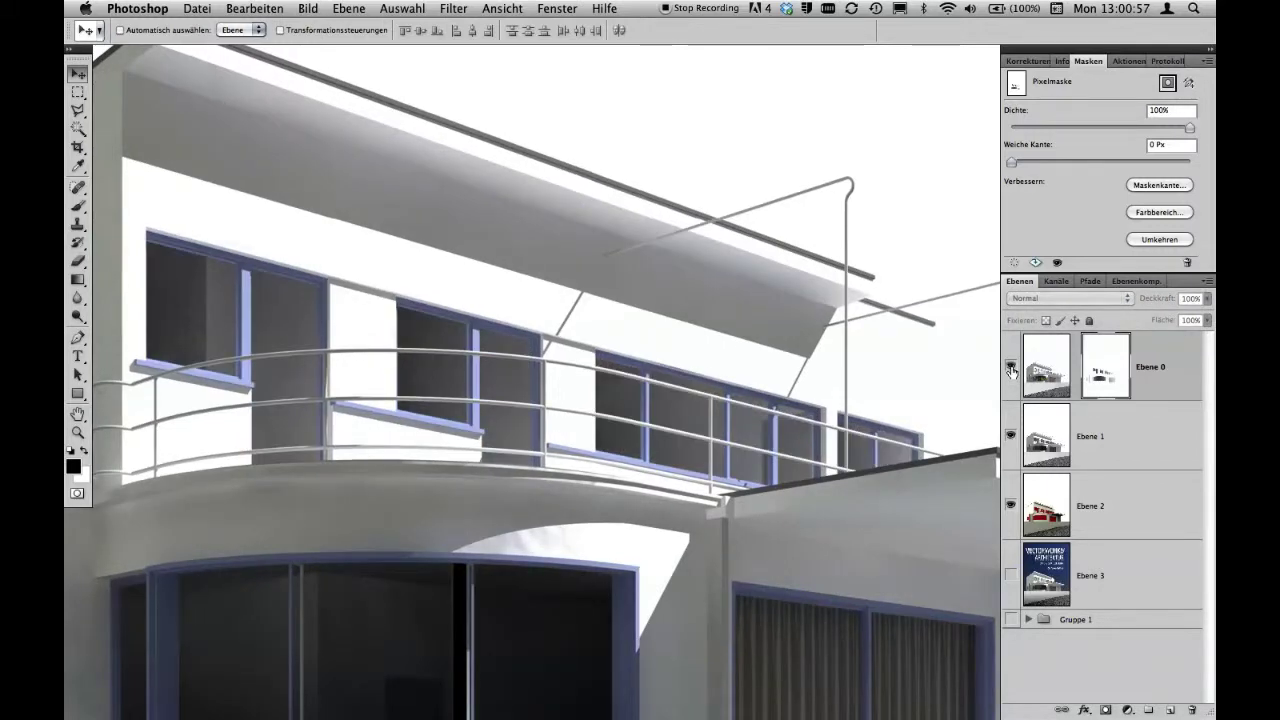
left_click(1011, 368)
- Move Ebene 2 to the top of the layer stack with Normal blending
left_click_drag(1110, 499, 1133, 349)
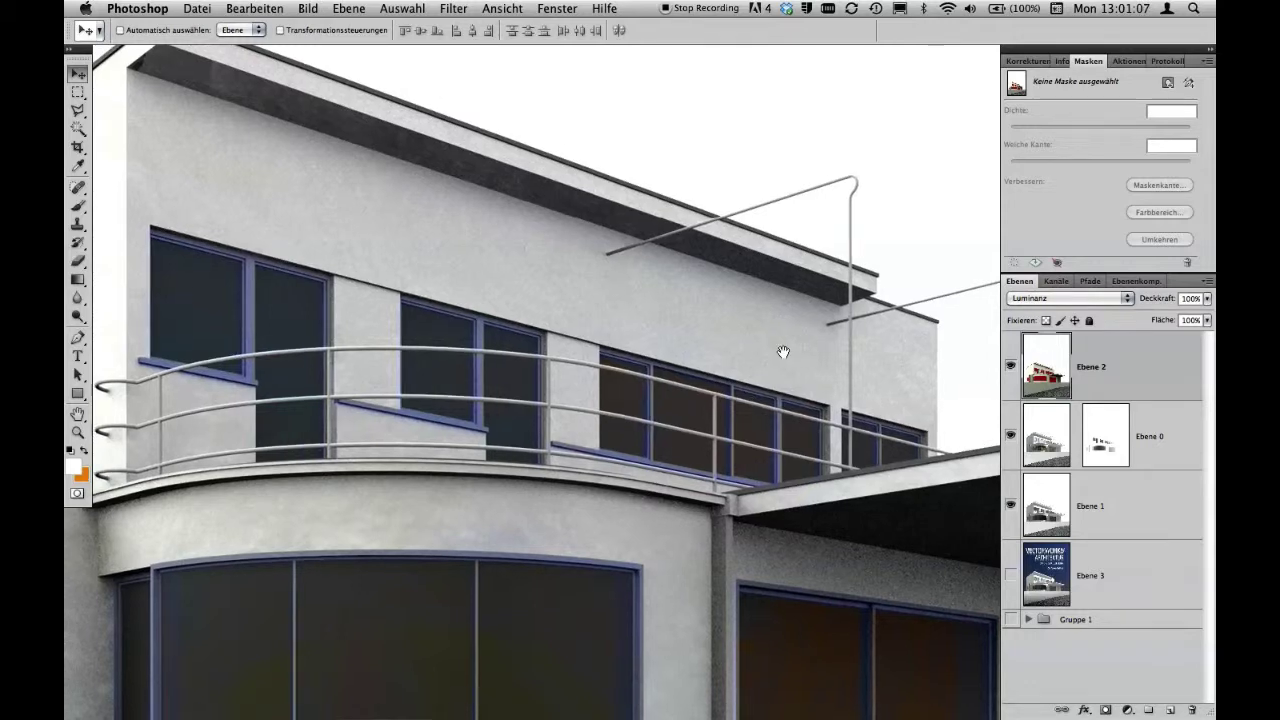
mouse_move(780, 351)
left_mouse_down()
mouse_move(890, 358)
mouse_move(823, 322)
left_mouse_up()
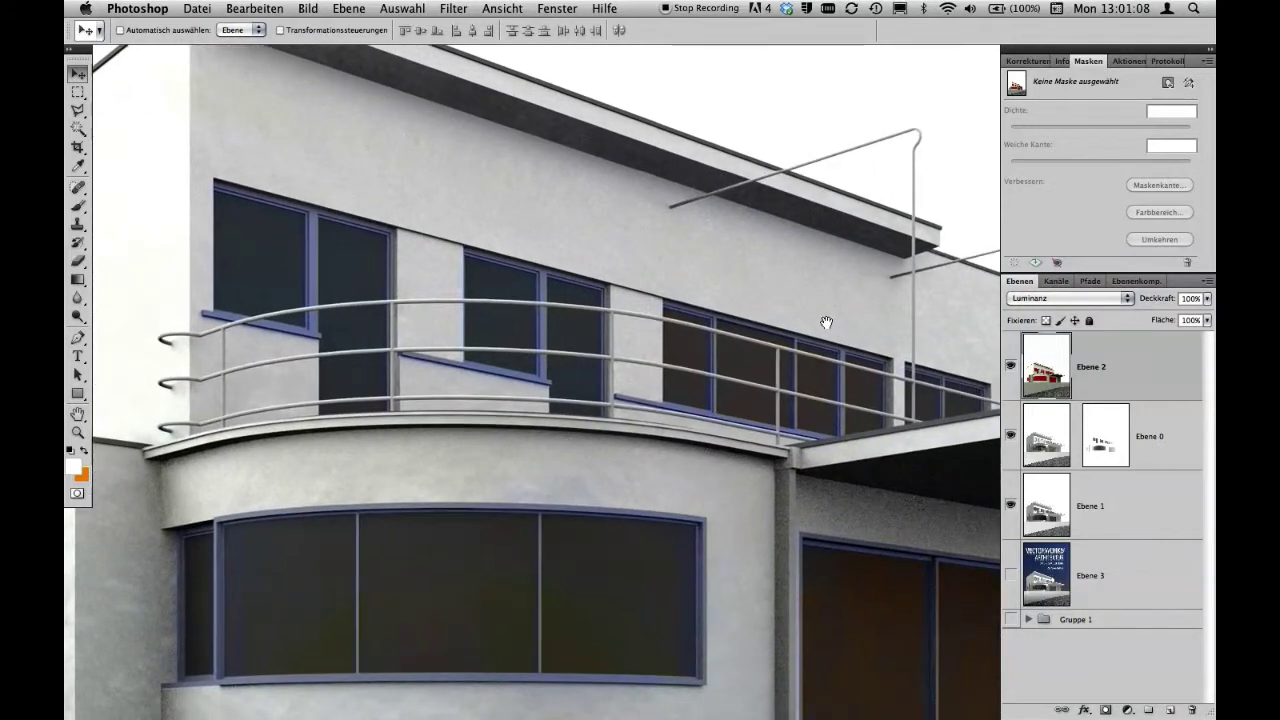
left_click(1075, 302)
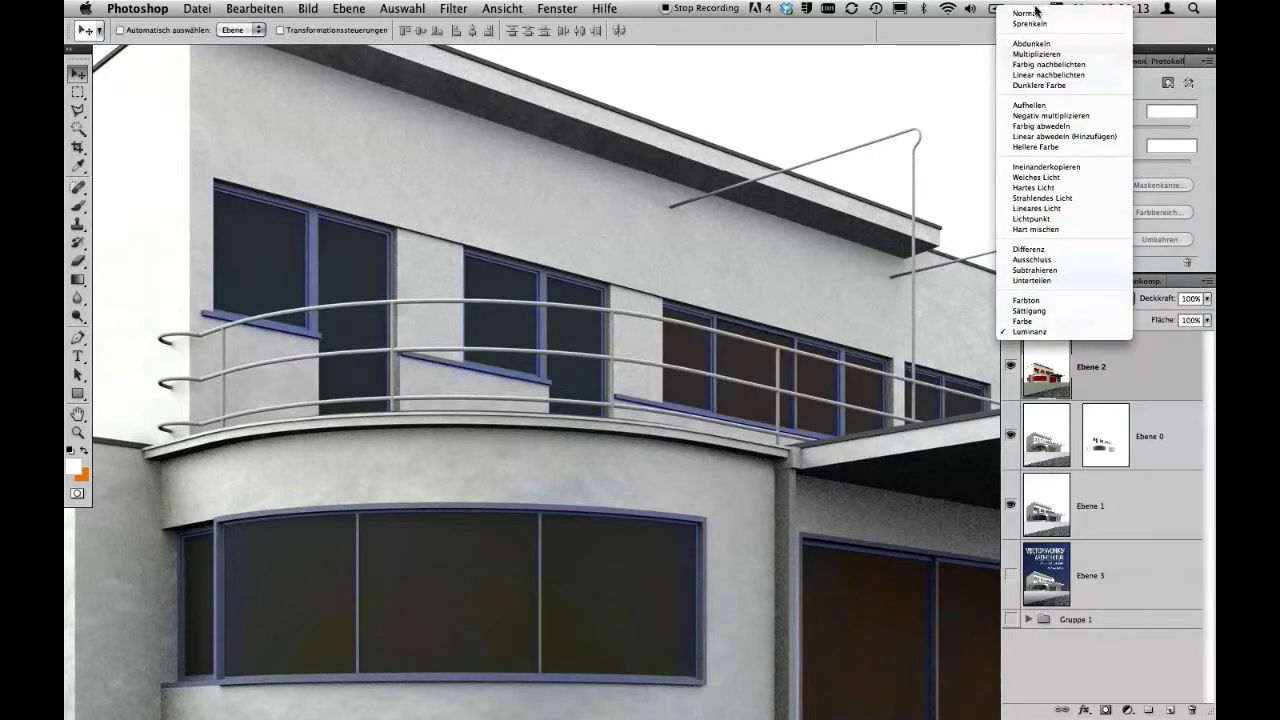
left_click(1032, 16)
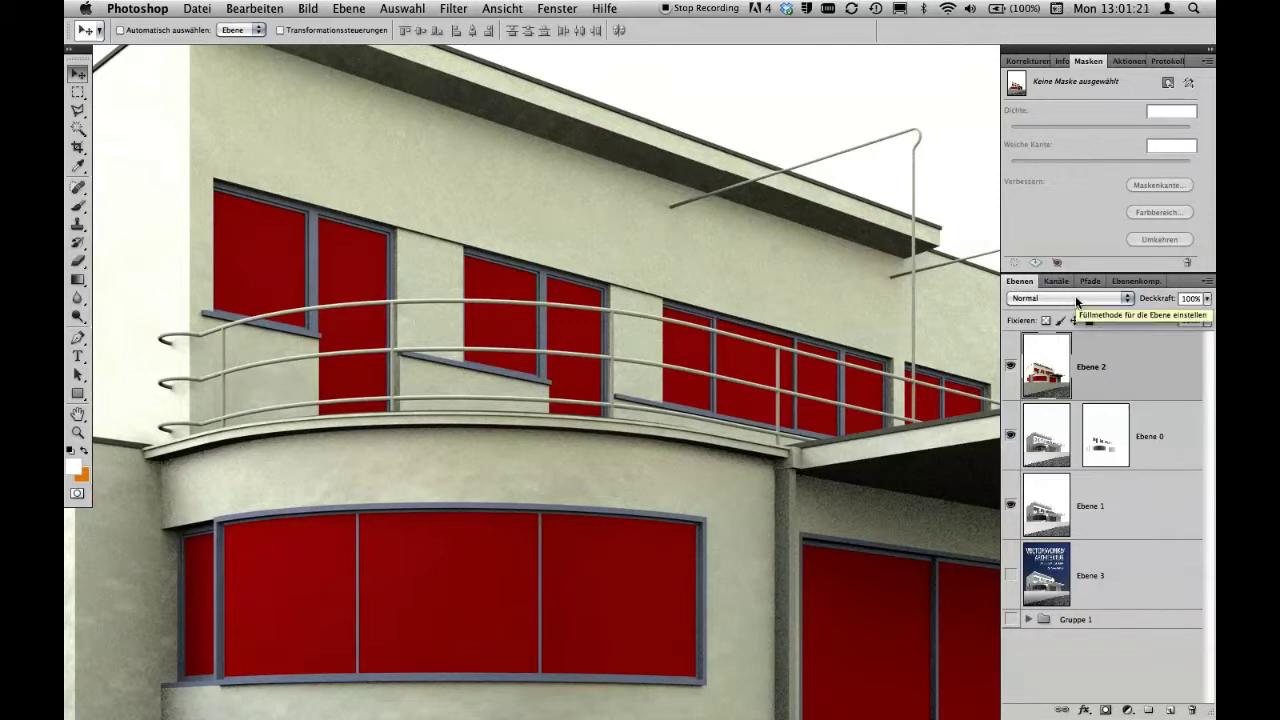
- Set Ebene 2's blend mode to Luminanz and show the Kanäle channel list
mouse_move(848, 292)
left_mouse_down()
mouse_move(600, 250)
mouse_move(608, 229)
left_mouse_up()
scroll(586, 409, "up", 2)
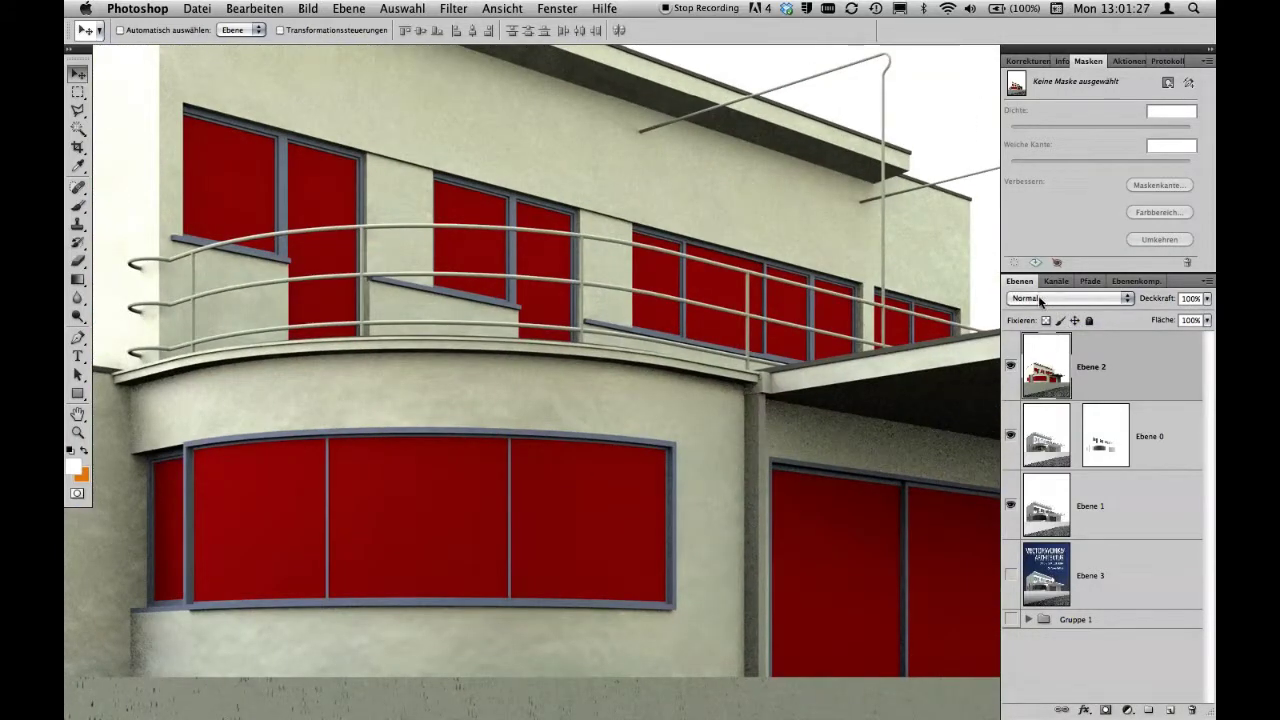
left_click(1065, 299)
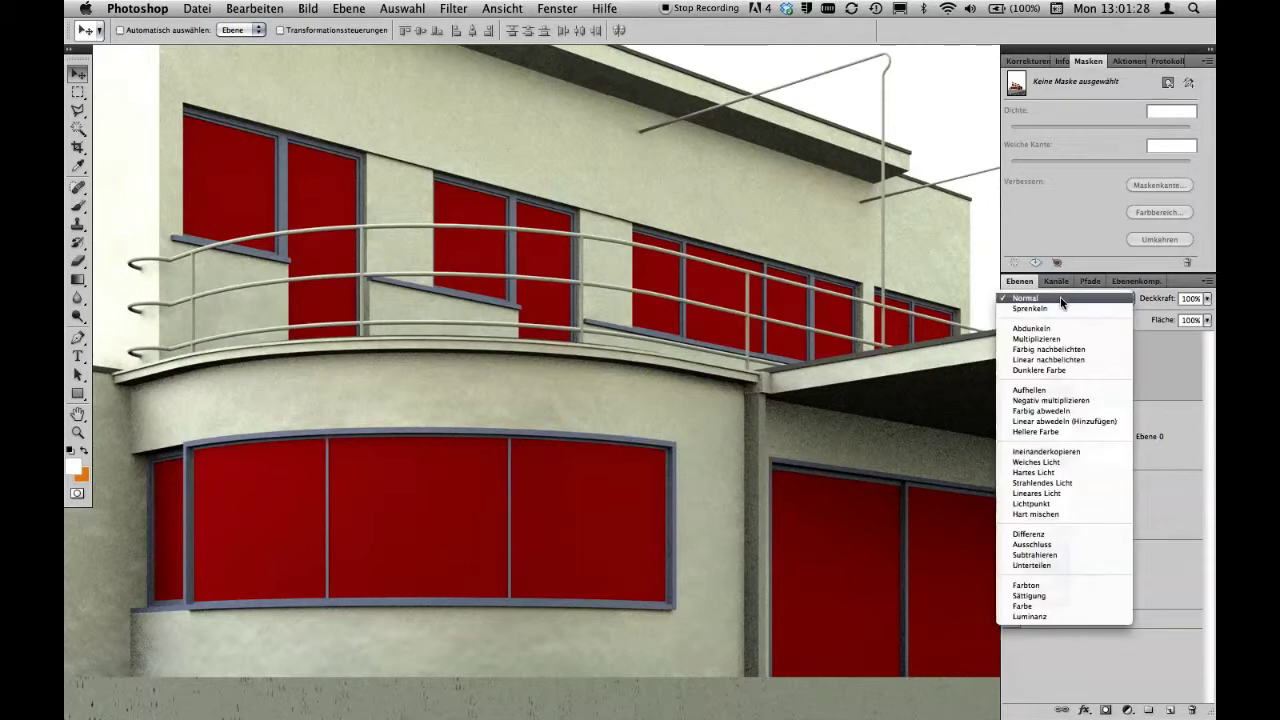
left_click(1066, 618)
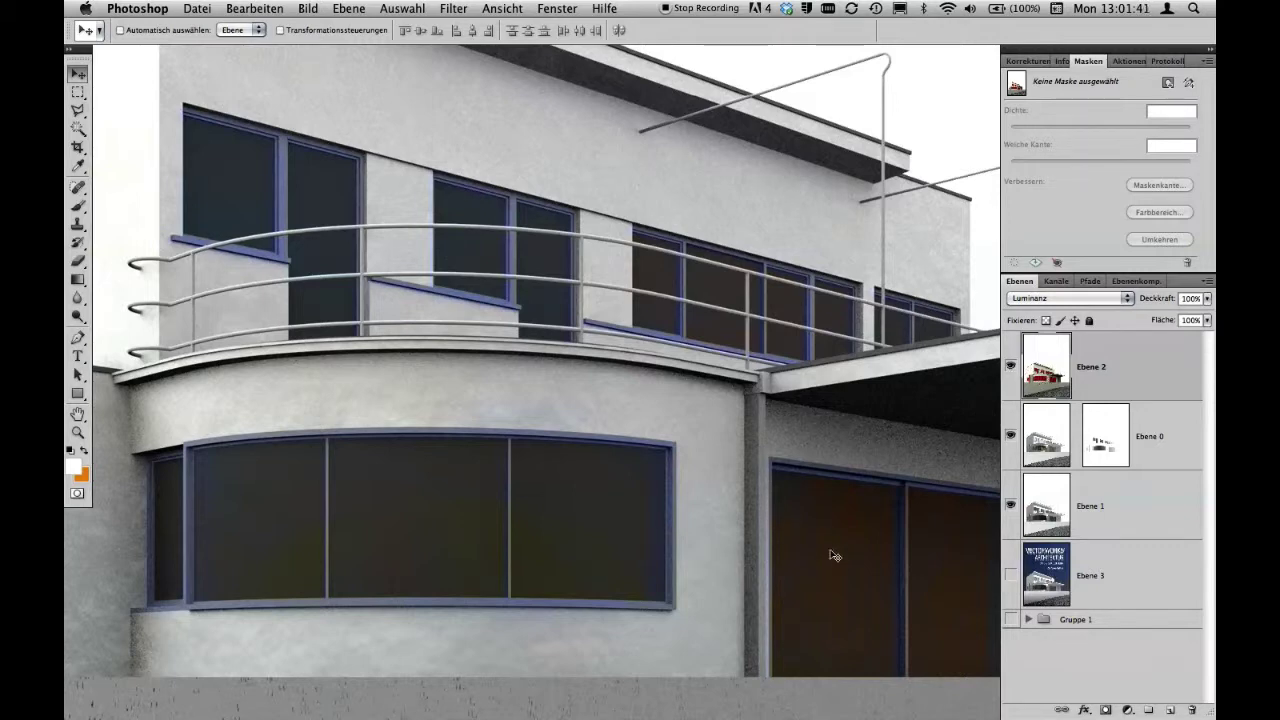
left_click(1057, 281)
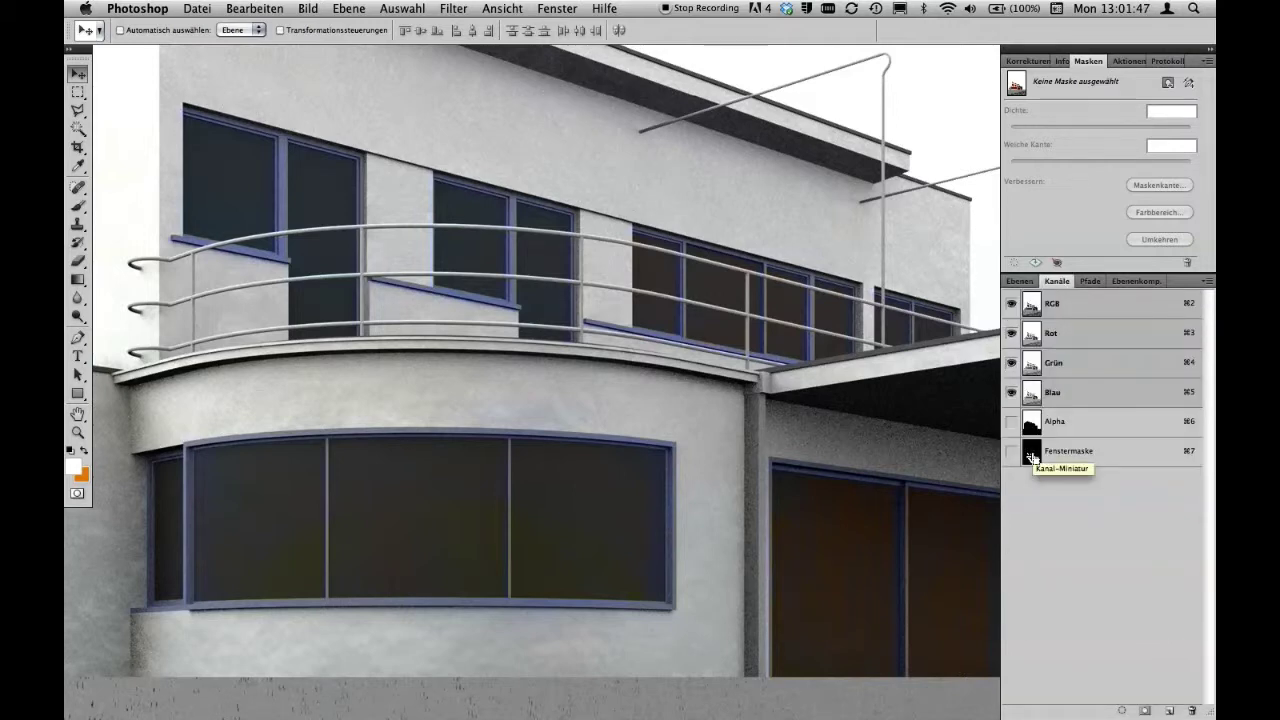
- Load the Fenstermaske channel as a selection and add it as a layer mask on Ebene 2
left_click(1032, 454, "super")
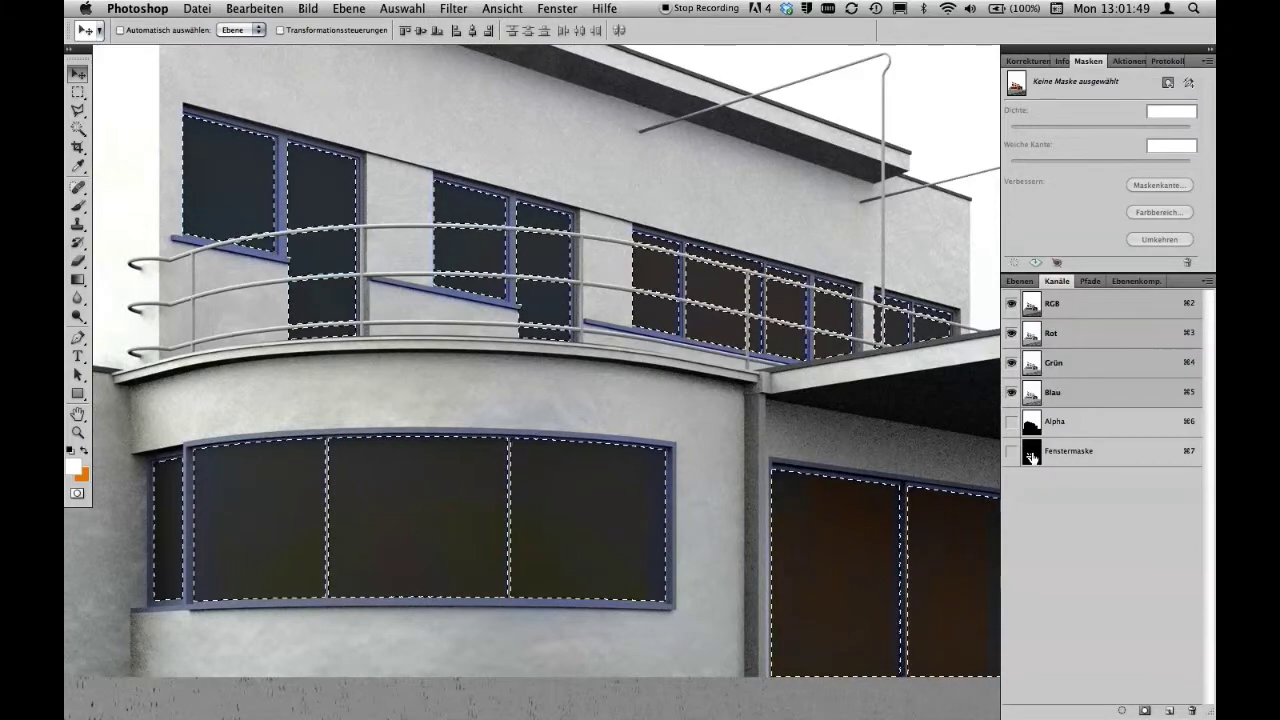
left_click(1020, 281)
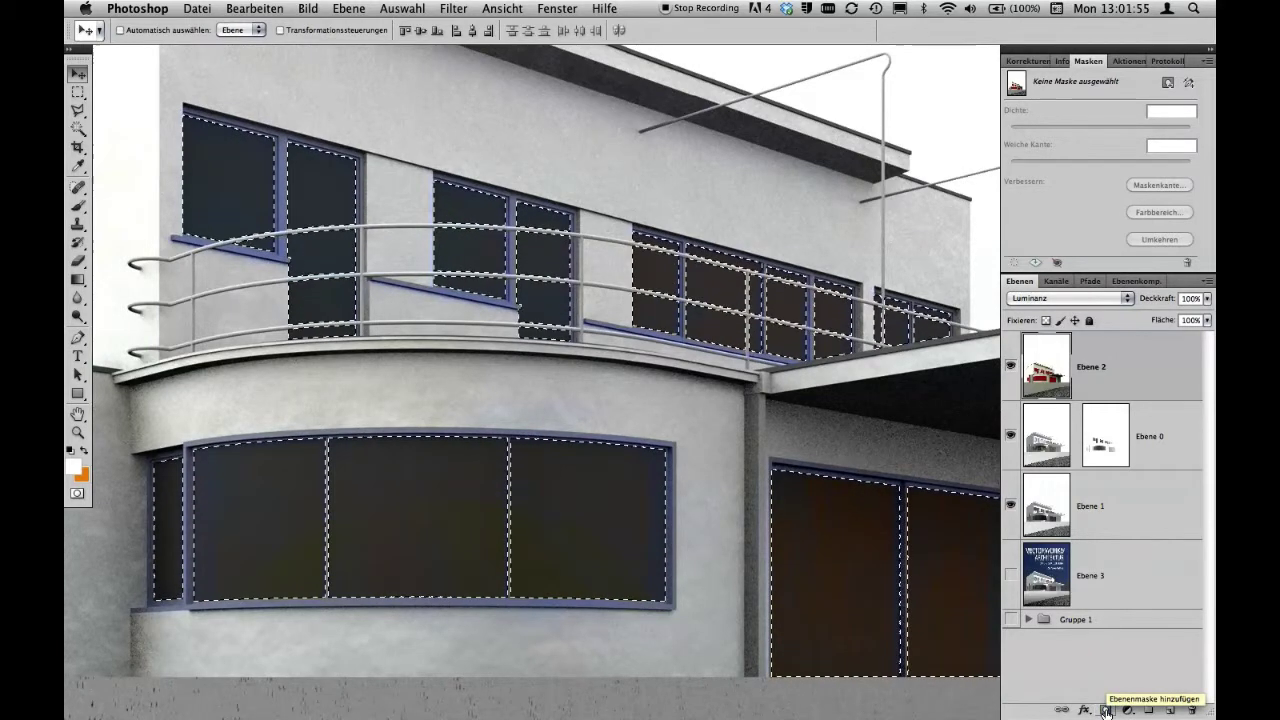
left_click(1105, 710)
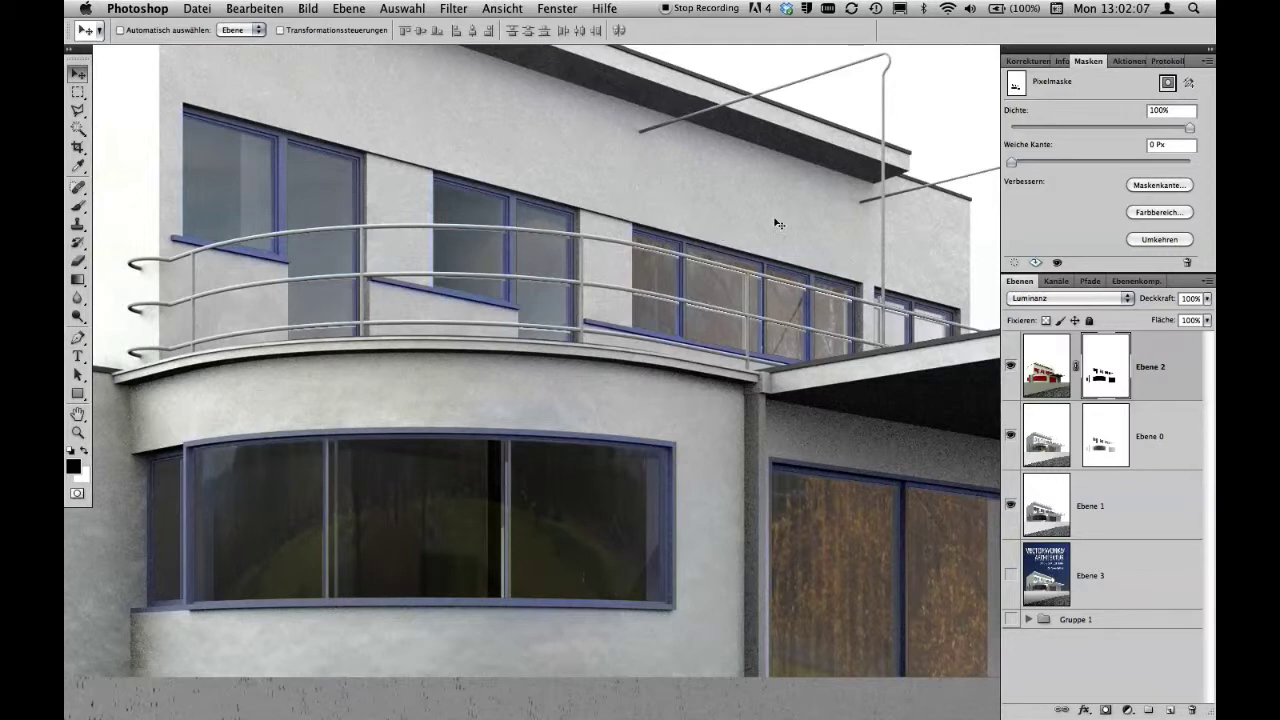
- Toggle Ebene 2 on and off to compare the composite with and without the masked pass
left_click(1010, 368)
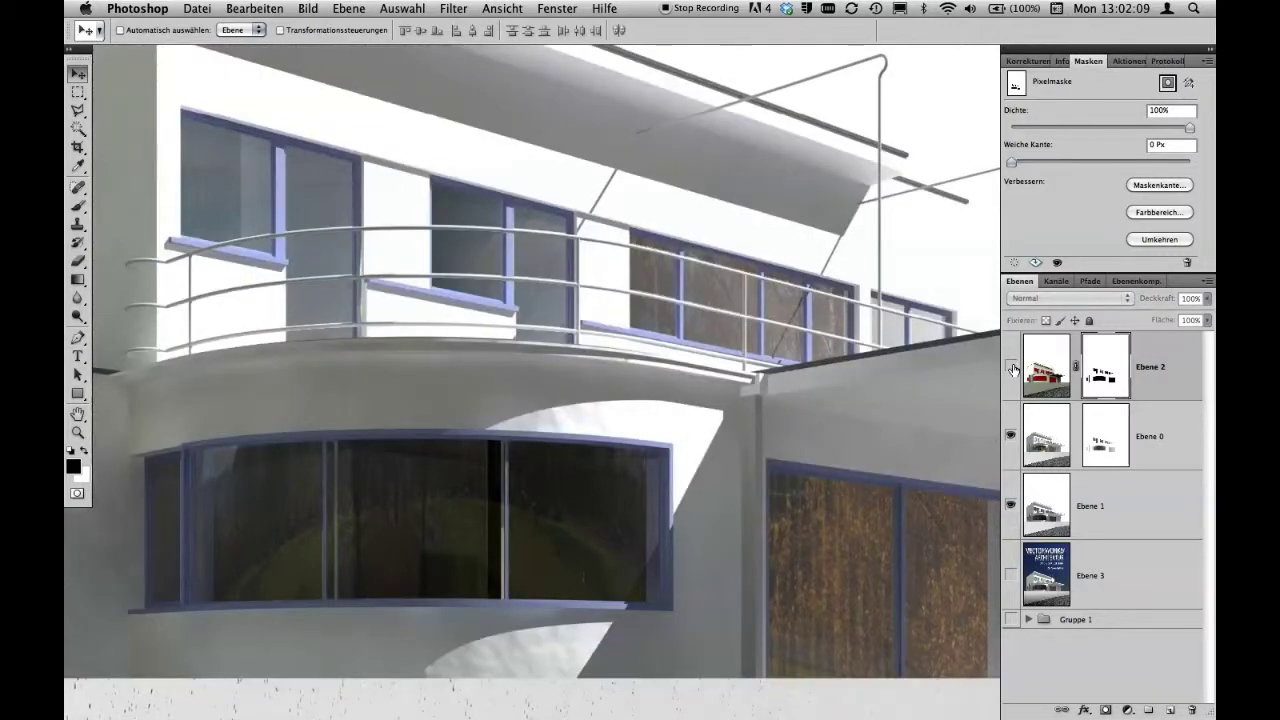
left_click(1012, 369)
left_click(1012, 369)
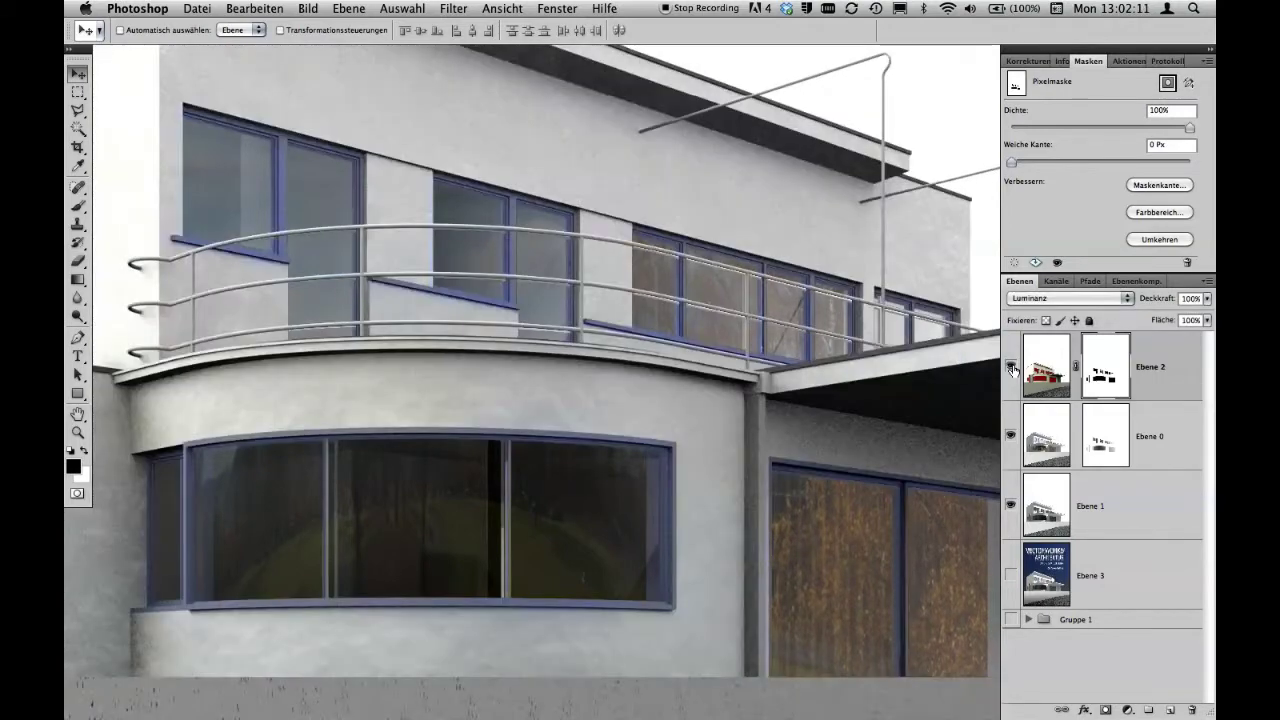
left_click(1012, 369)
left_click(1012, 369)
key("alt+shift+y")
left_click(1012, 369)
left_click_drag(1157, 302, 1133, 300)
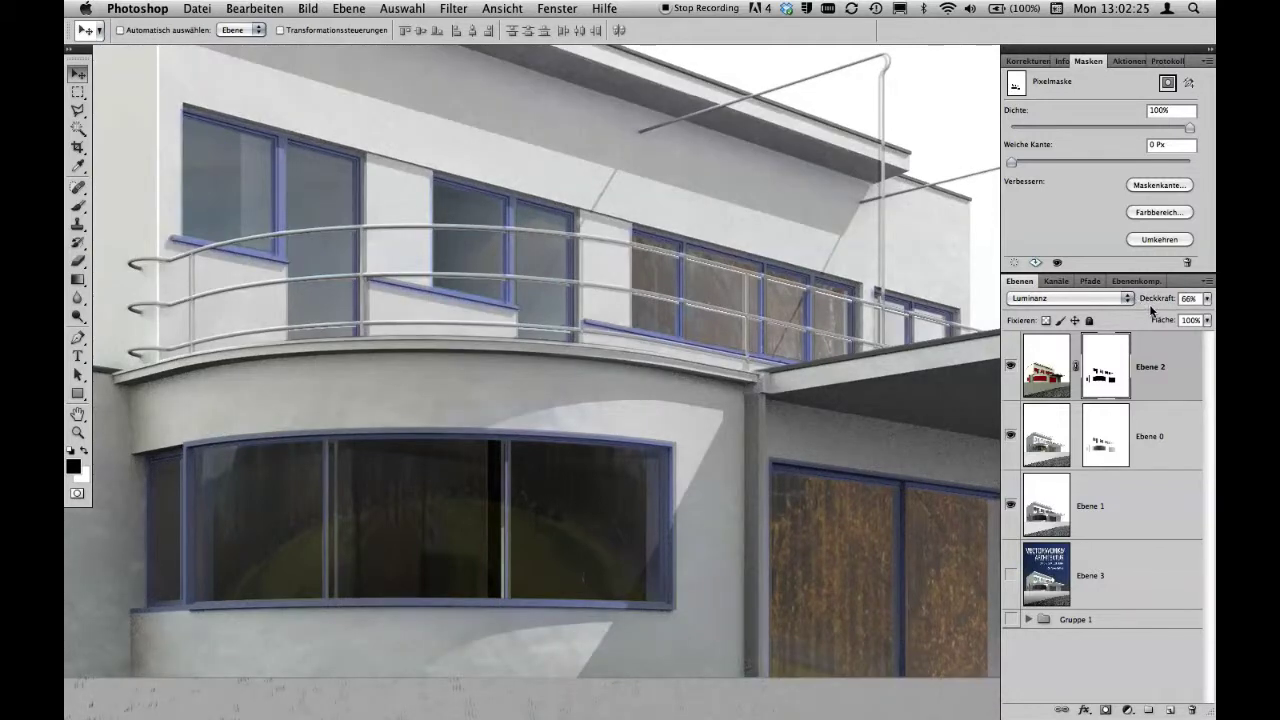
left_click_drag(1159, 302, 1148, 306)
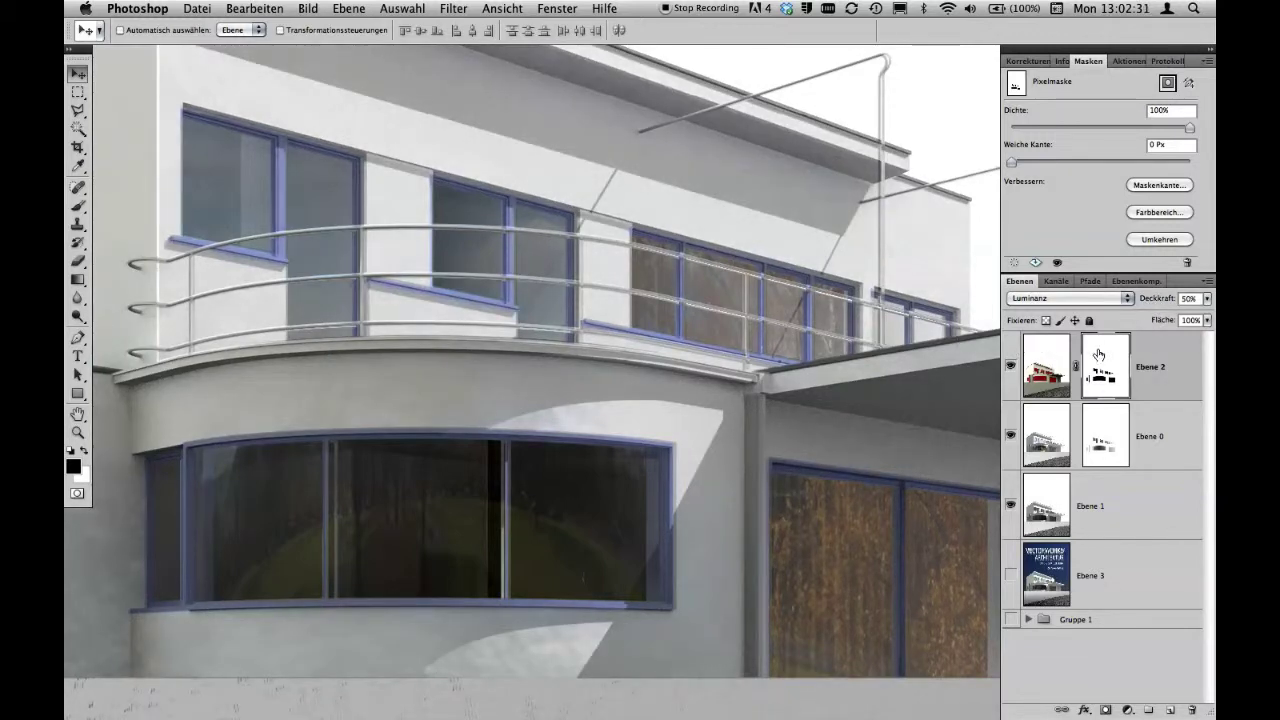
left_click_drag(1143, 307, 1154, 302)
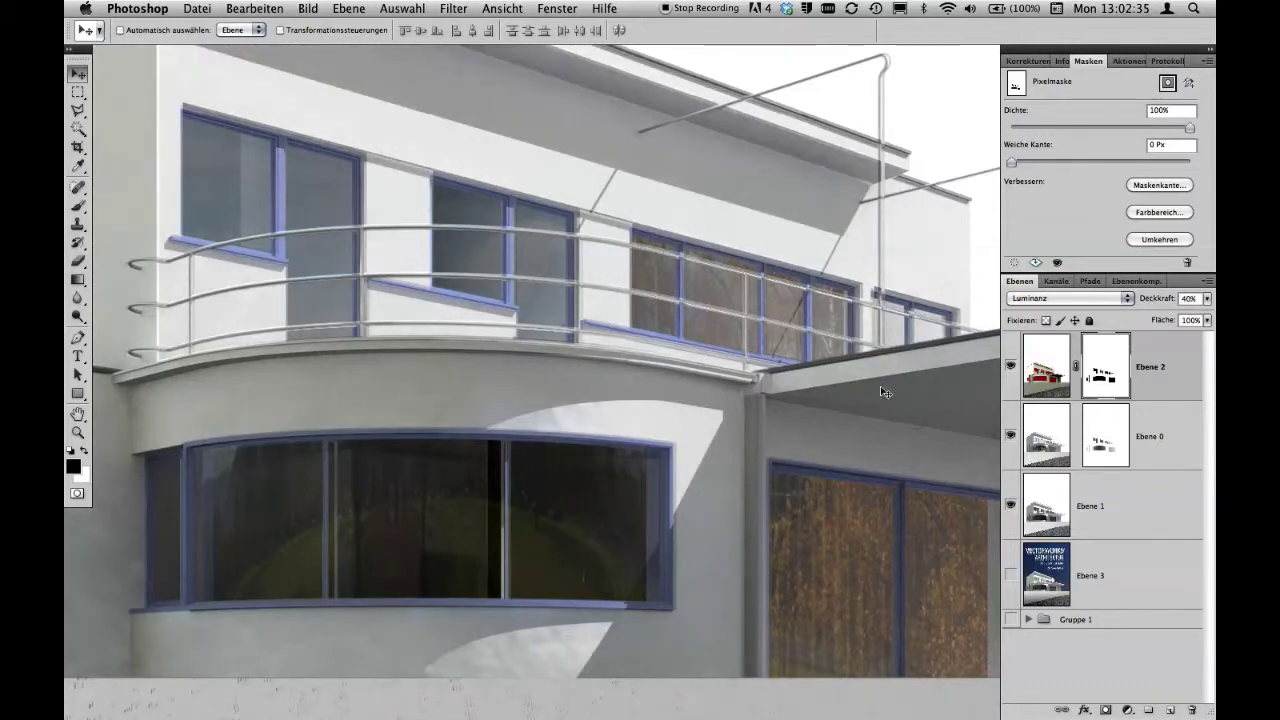
mouse_move(833, 383)
left_mouse_down()
mouse_move(448, 463)
mouse_move(566, 434)
left_mouse_up()
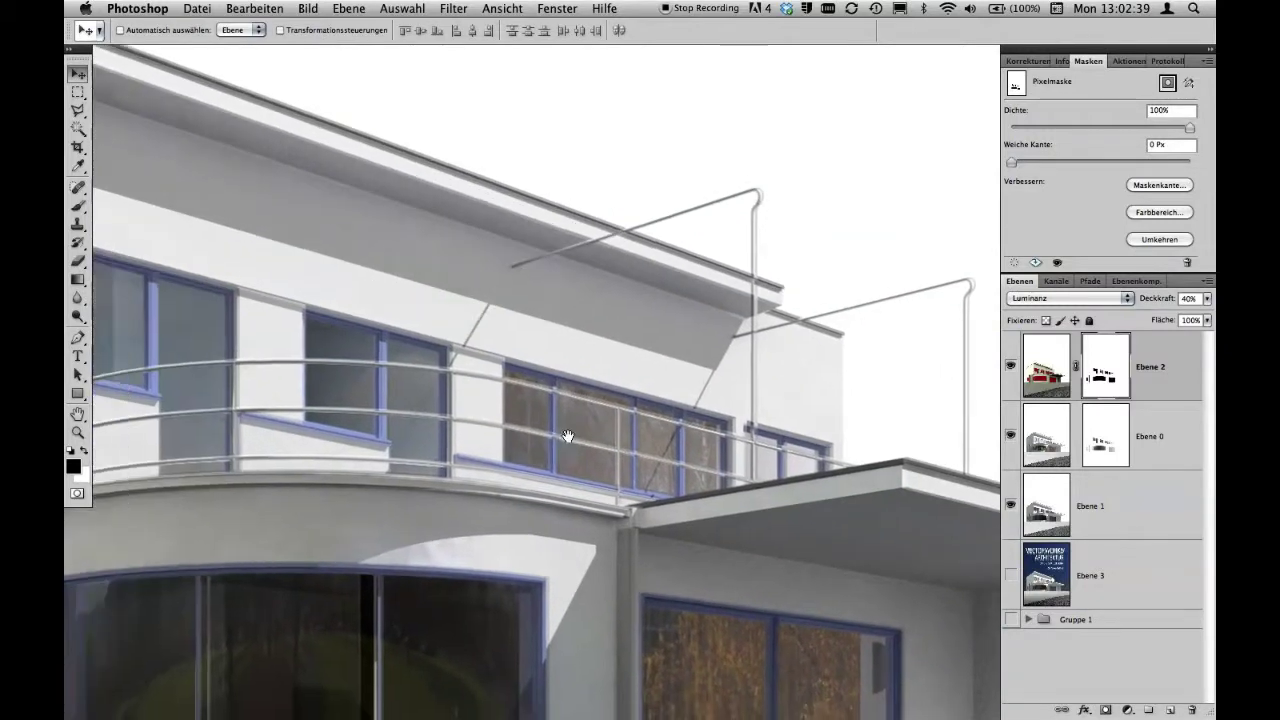
- Select Ebene 2's image thumbnail instead of its mask for editing
scroll(523, 463, "up", 2)
scroll(592, 467, "up", 2)
scroll(600, 500, "down", 2)
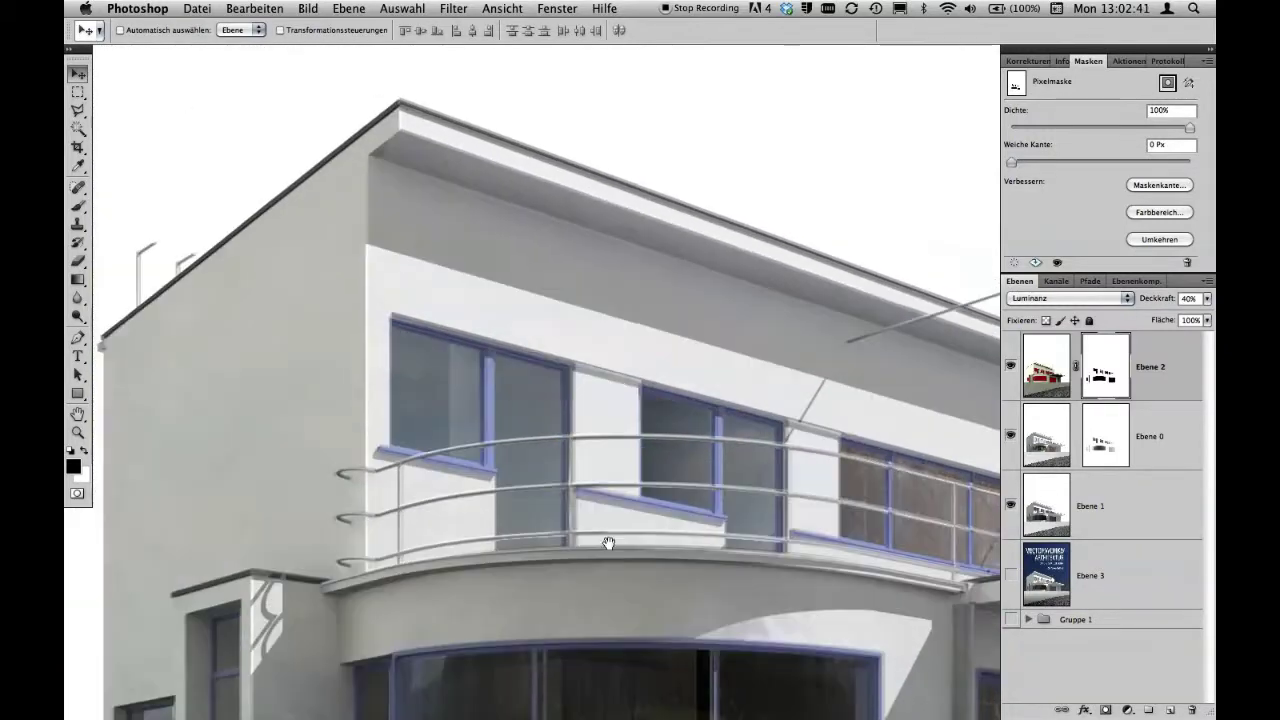
scroll(606, 425, "up", 2)
scroll(737, 349, "right", 2)
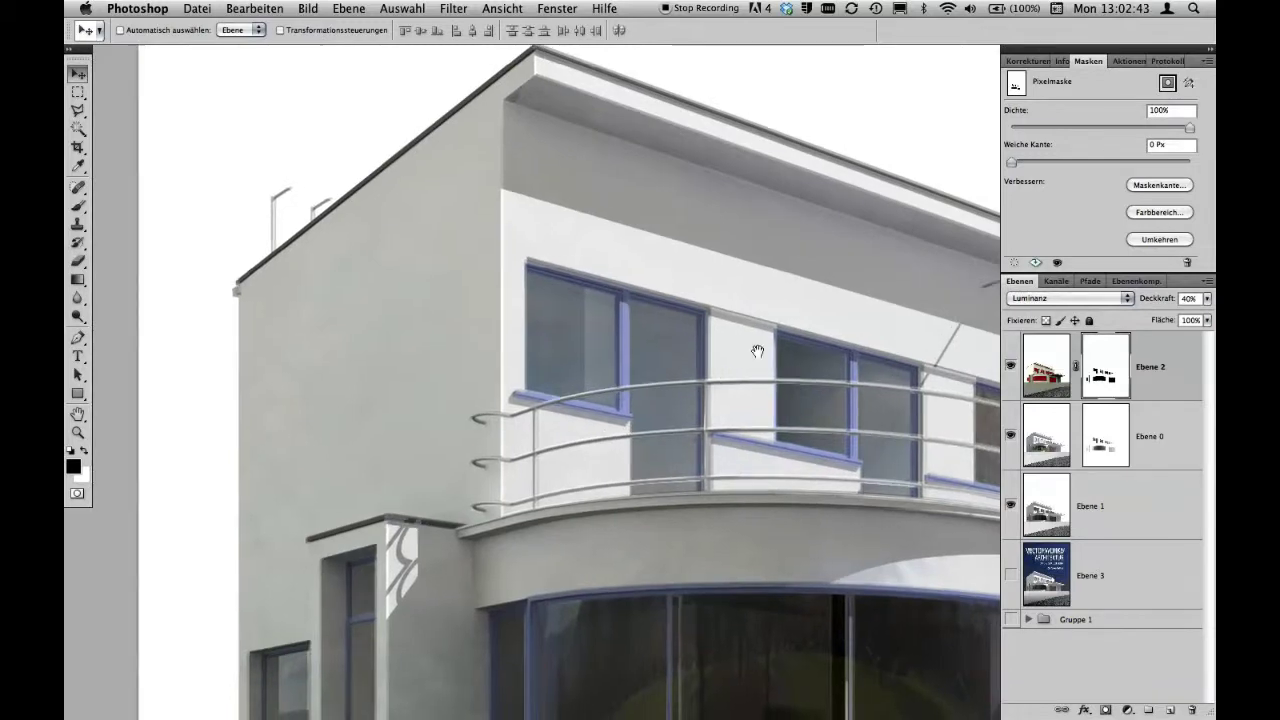
scroll(737, 349, "right", 2)
scroll(737, 357, "right", 3)
left_click(1021, 388)
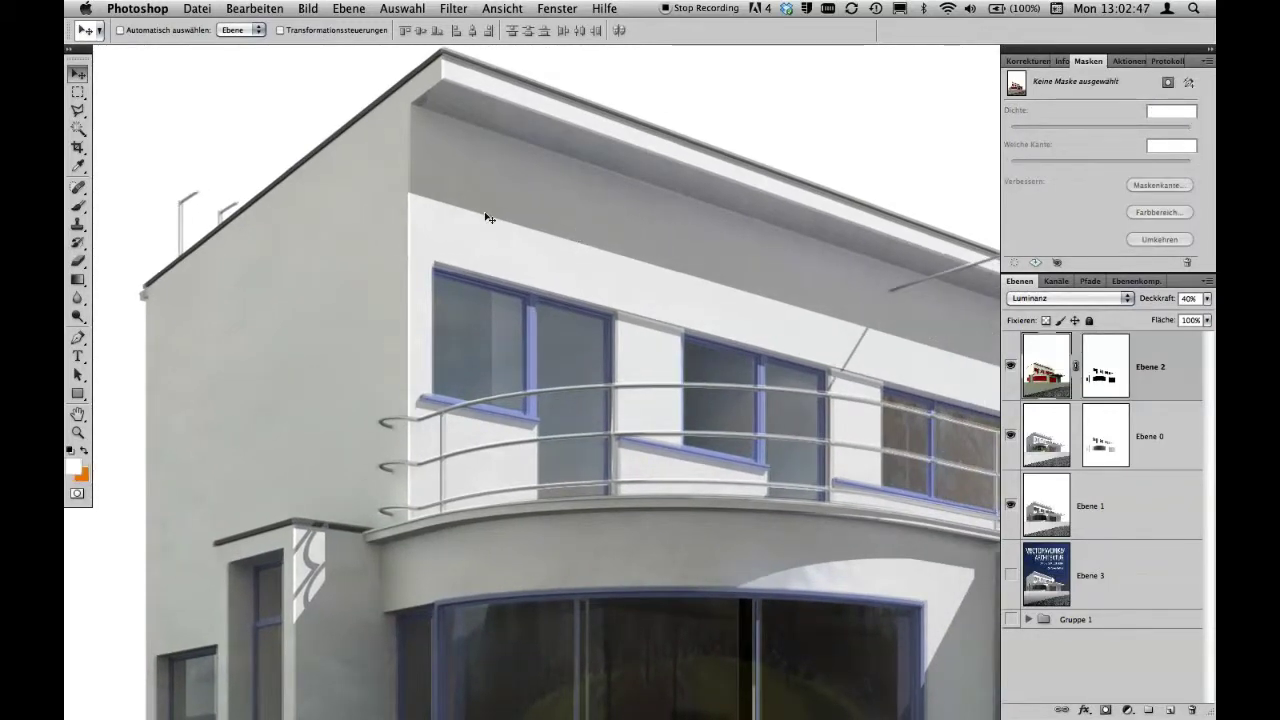
- Zoom into the roof corner to inspect it, then fit the whole page in the window
scroll(464, 104, "up", 3)
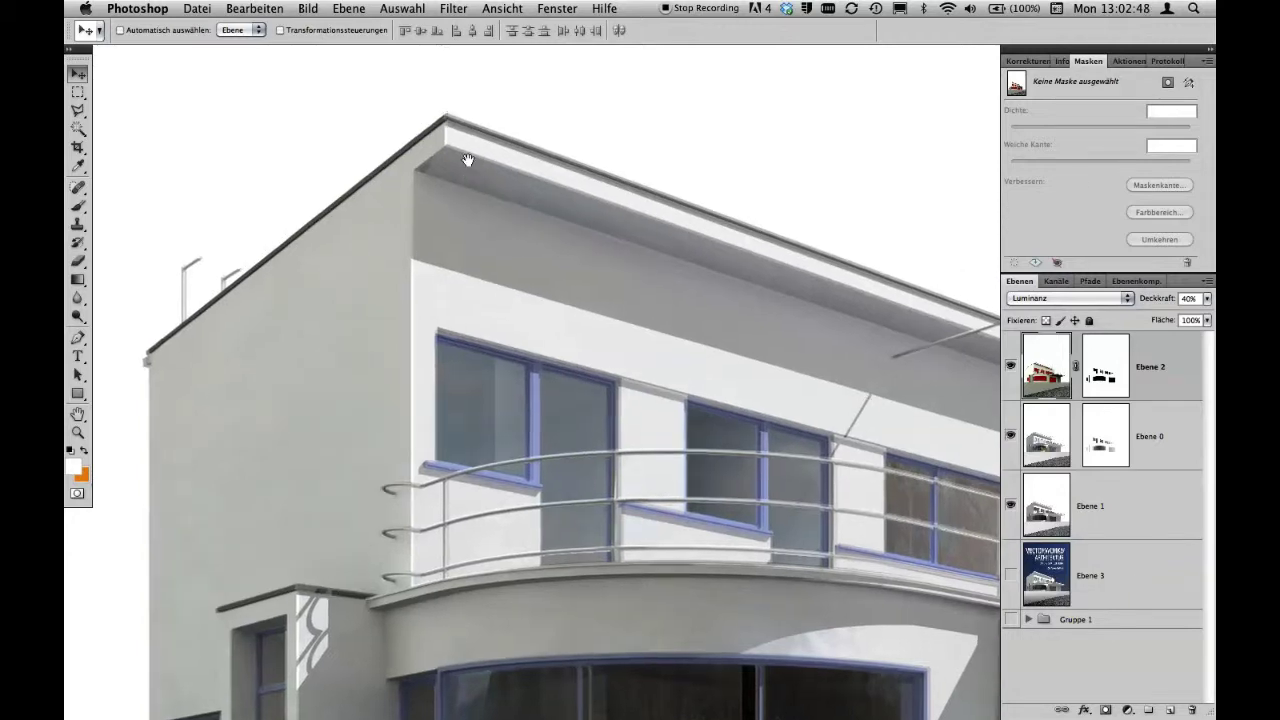
left_click(428, 104)
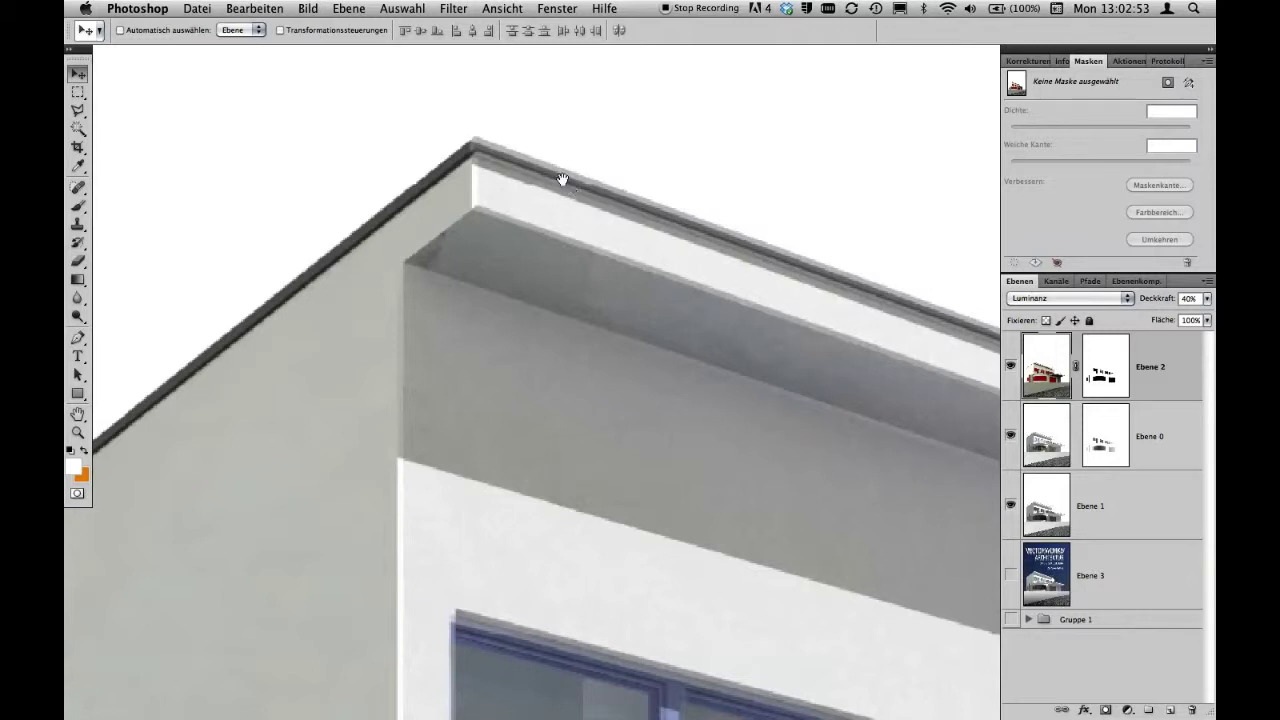
scroll(580, 220, "up", 3)
scroll(603, 260, "up", 3)
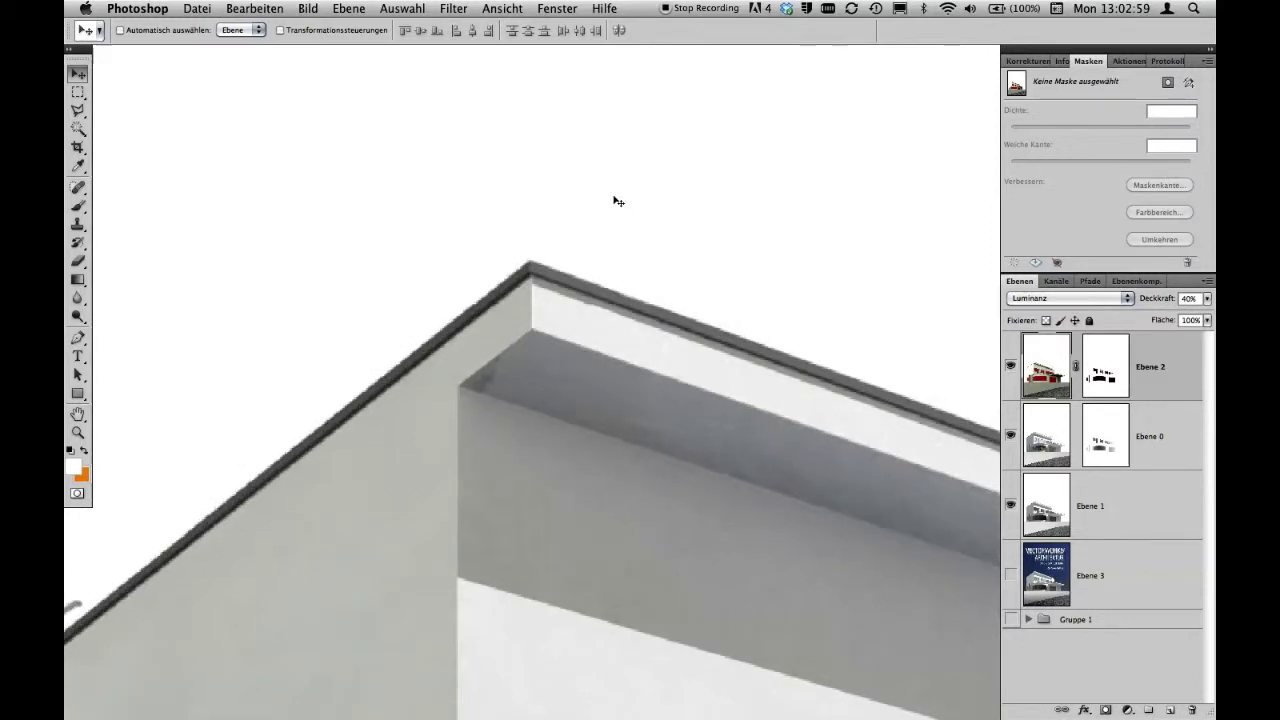
key("super+0")
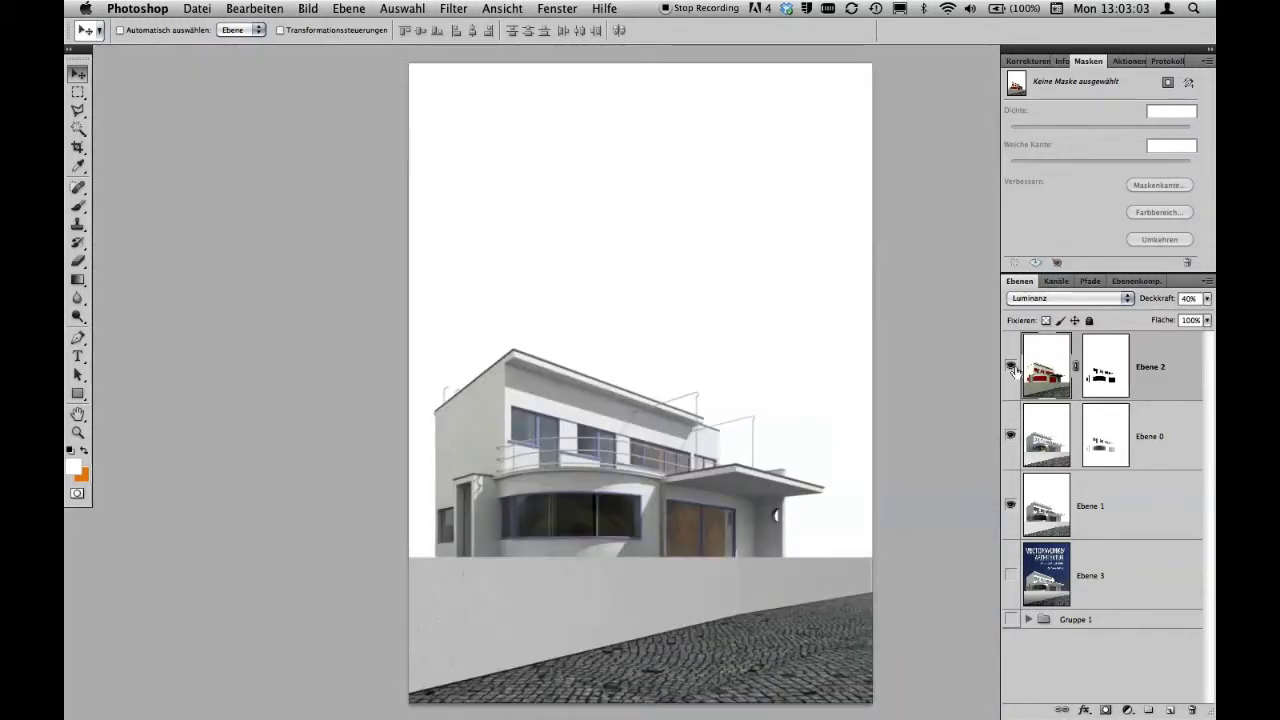
left_click(1010, 366)
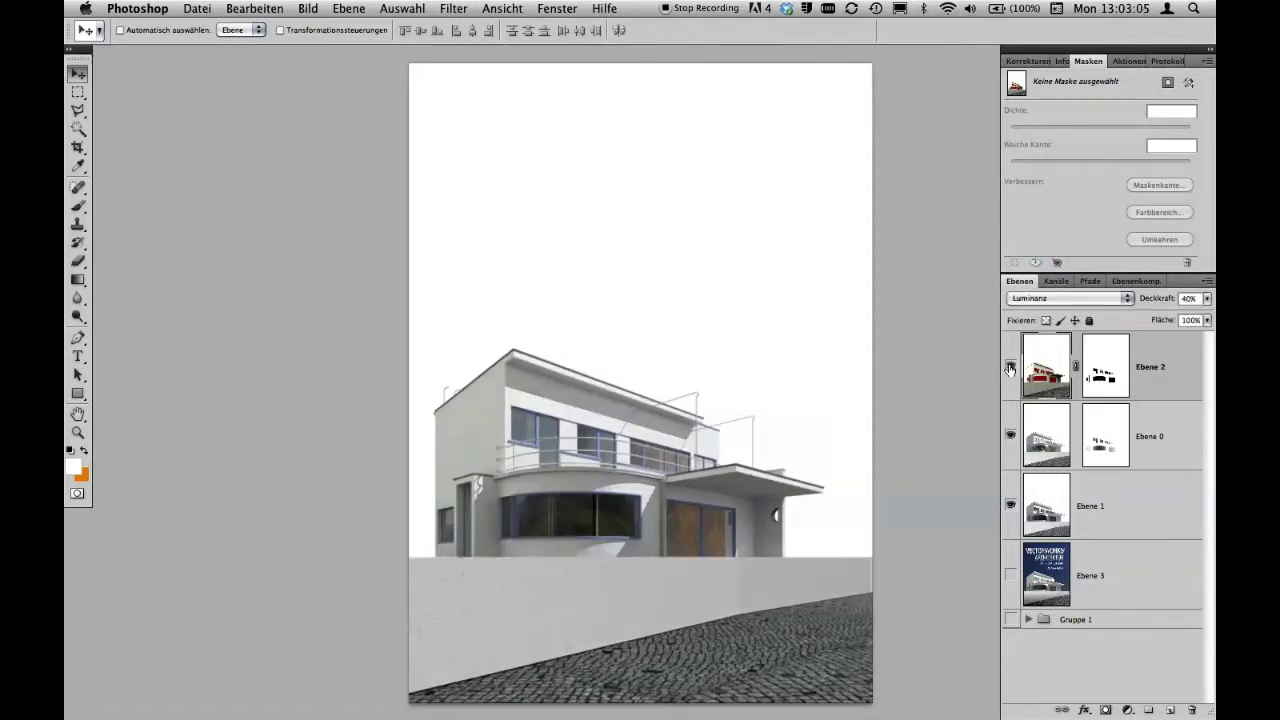
left_click(1010, 366)
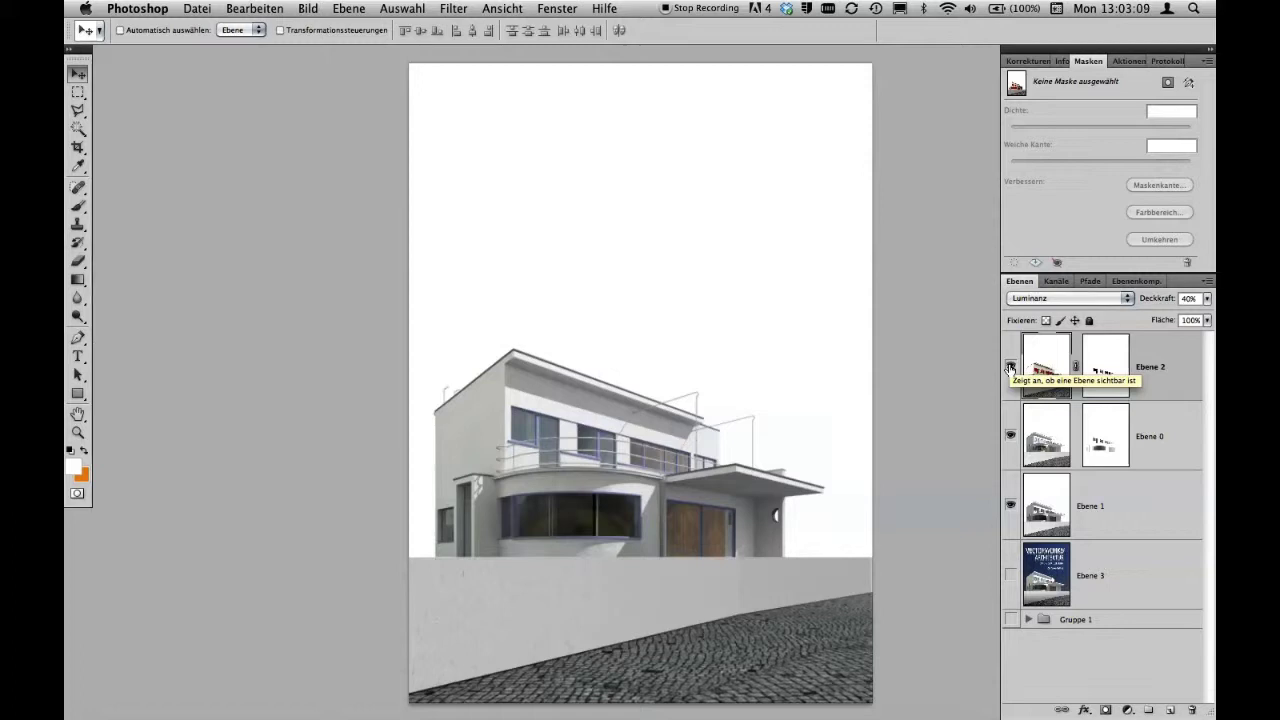
left_click(1010, 367)
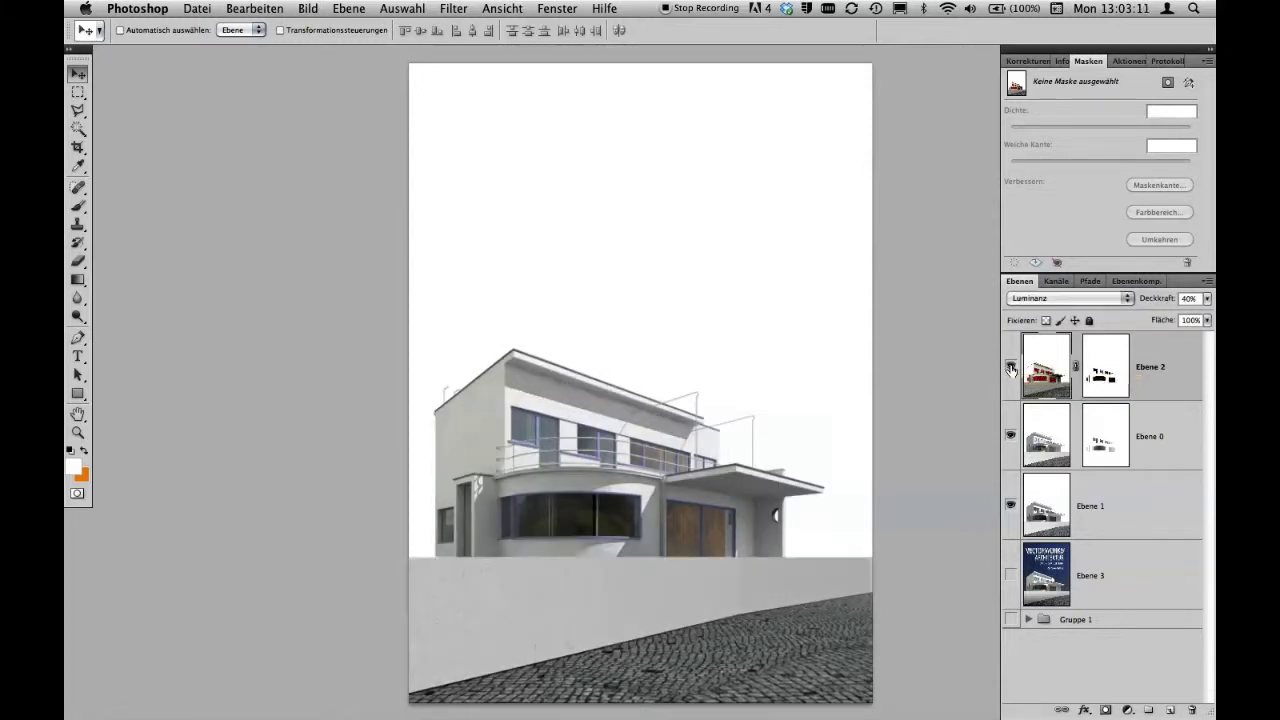
left_click(1010, 367)
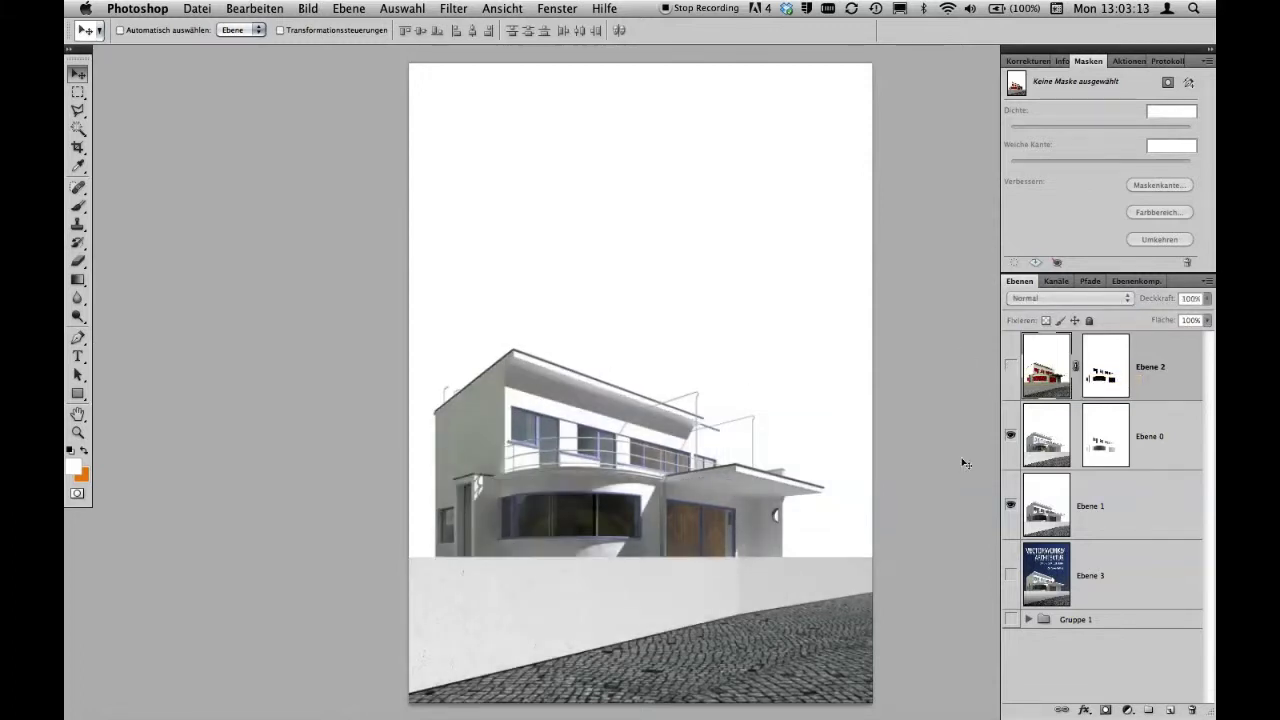
left_click(1011, 367)
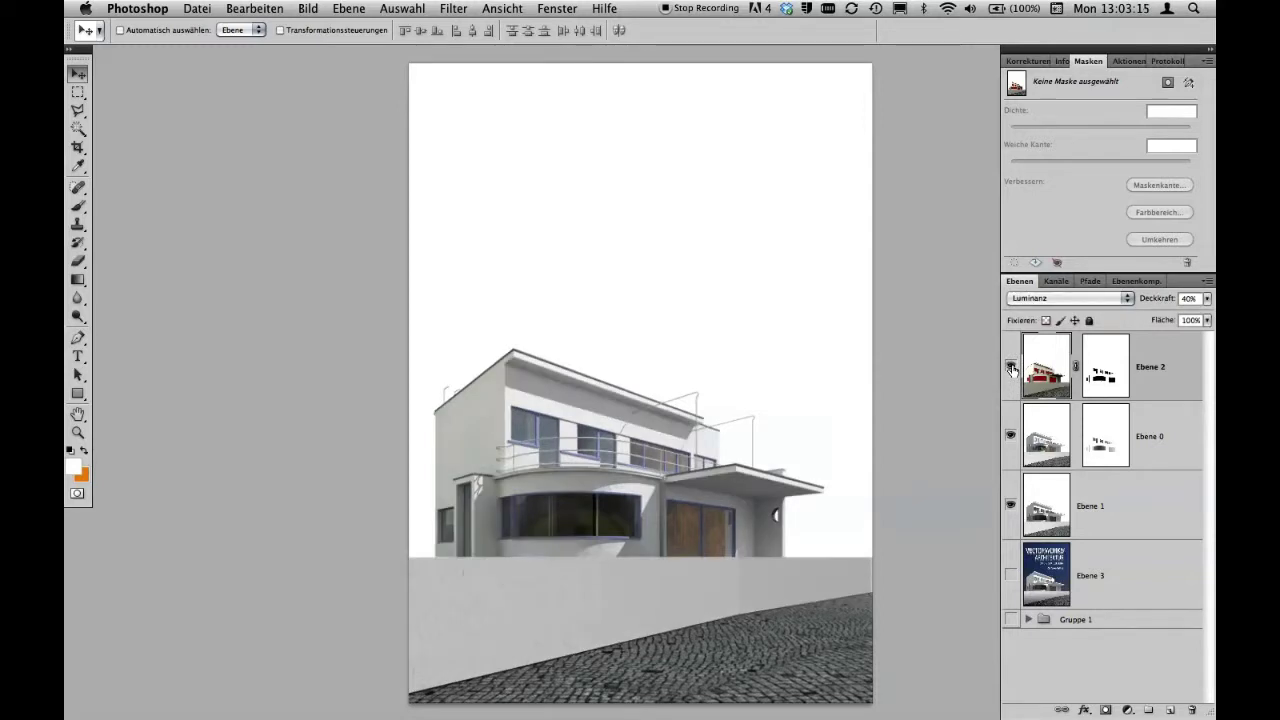
left_click(1011, 367)
left_click(1011, 367)
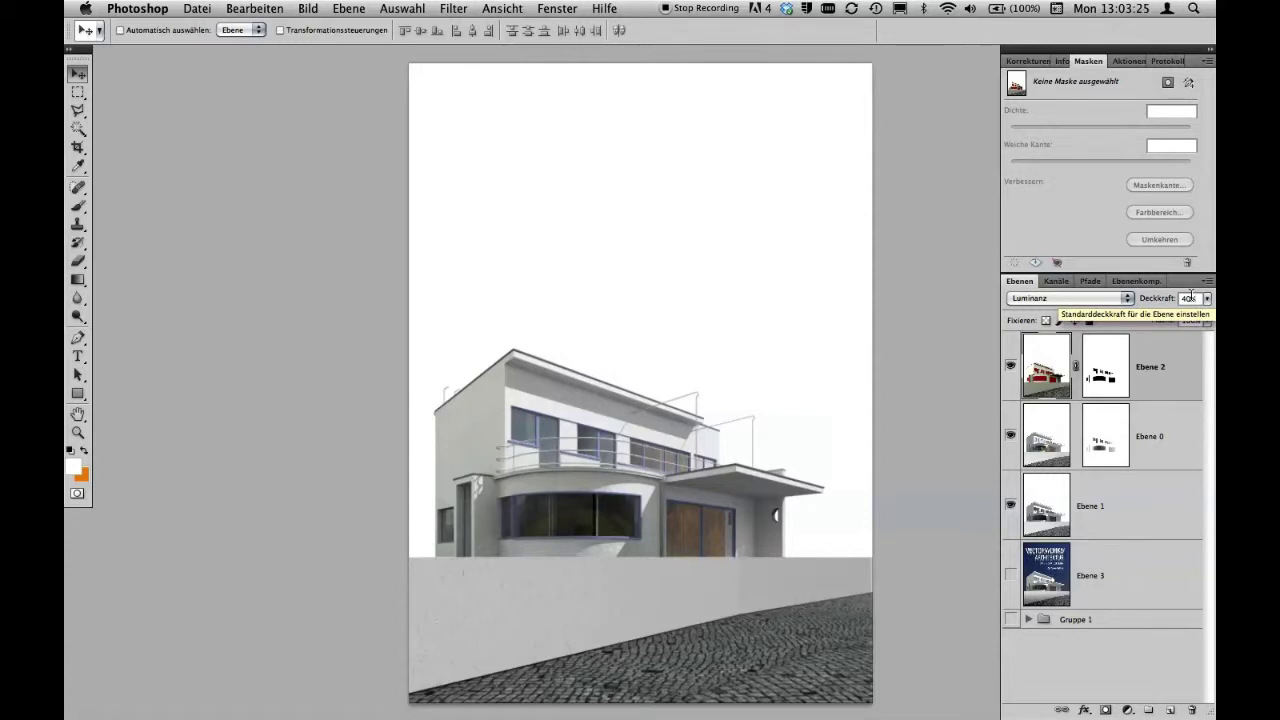
type("1")
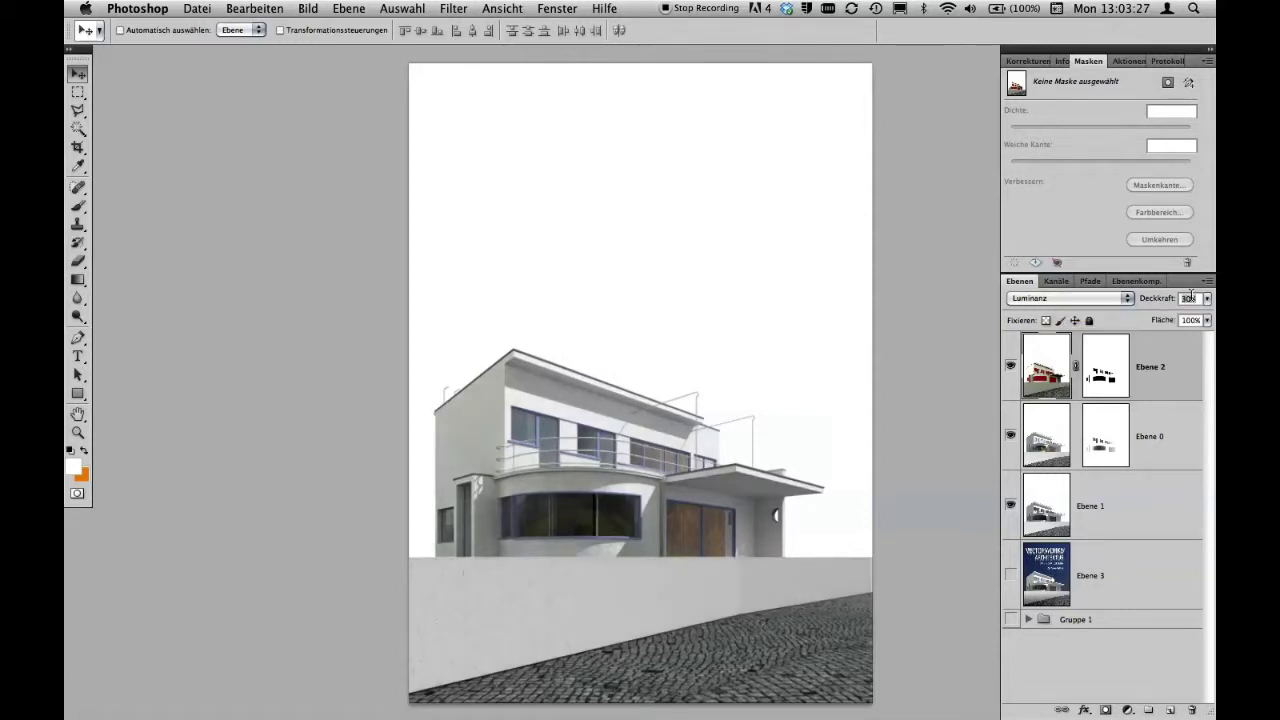
type("00")
type("0")
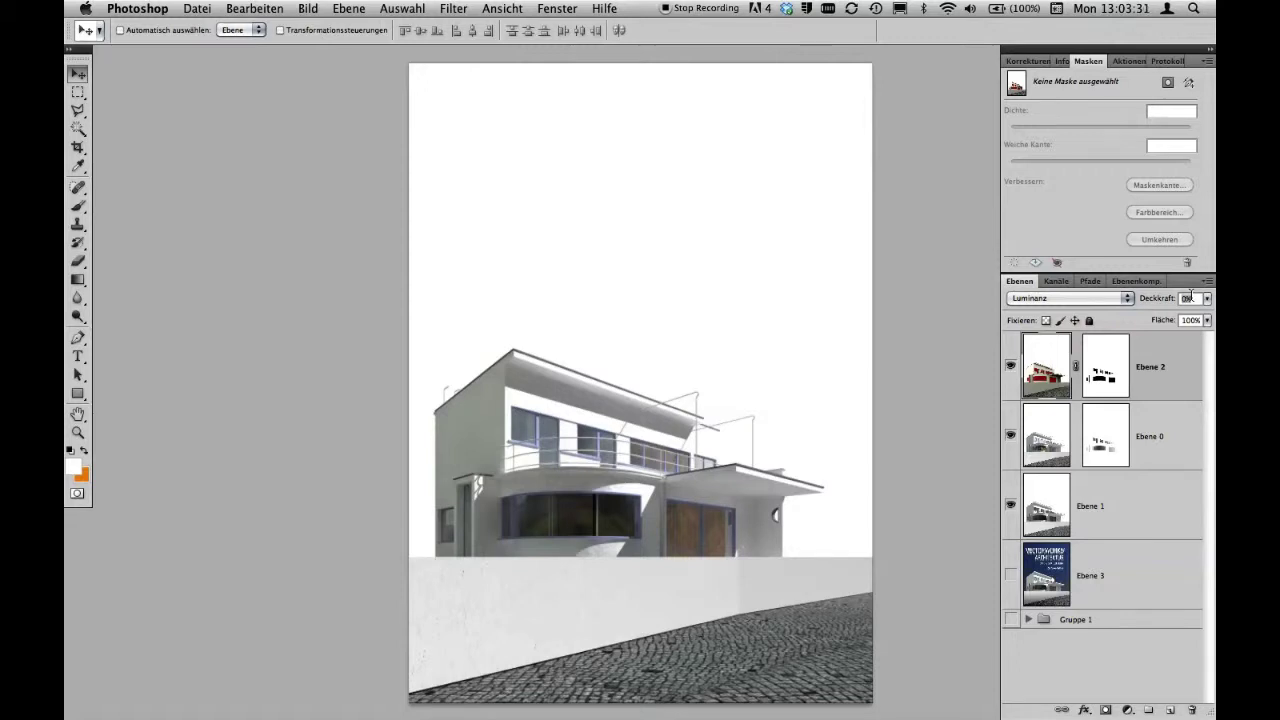
type("2")
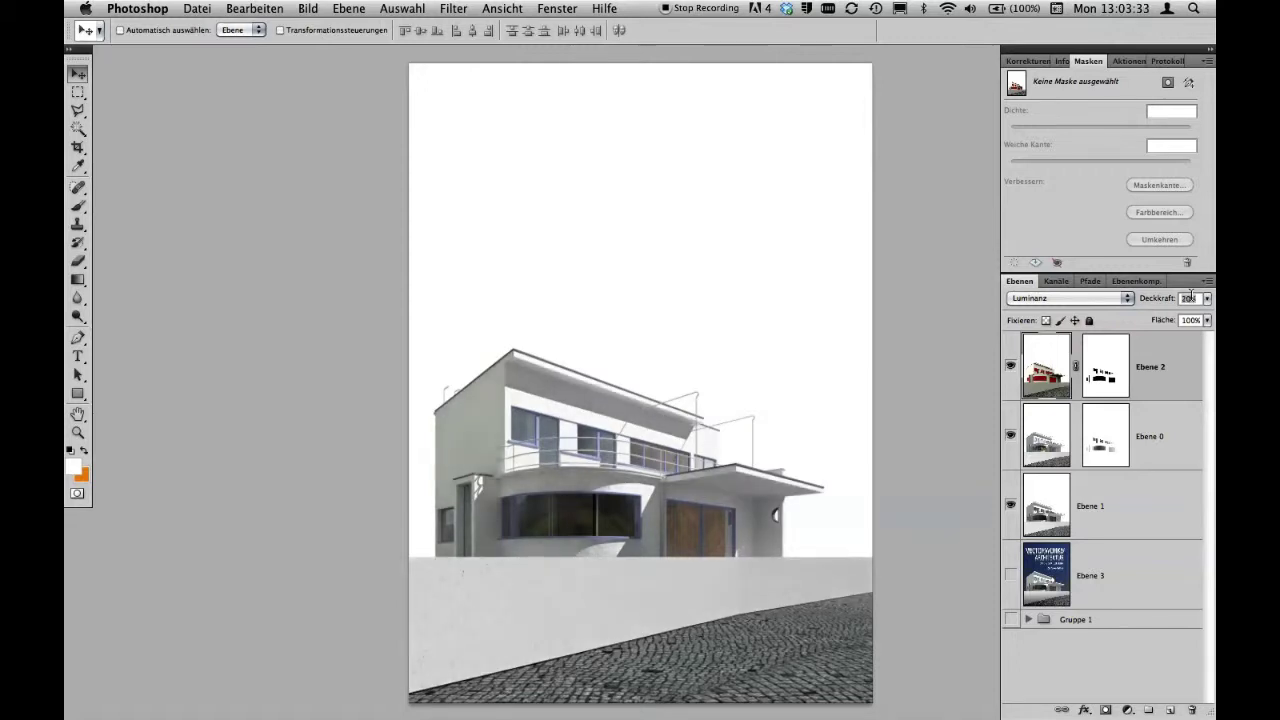
type("3")
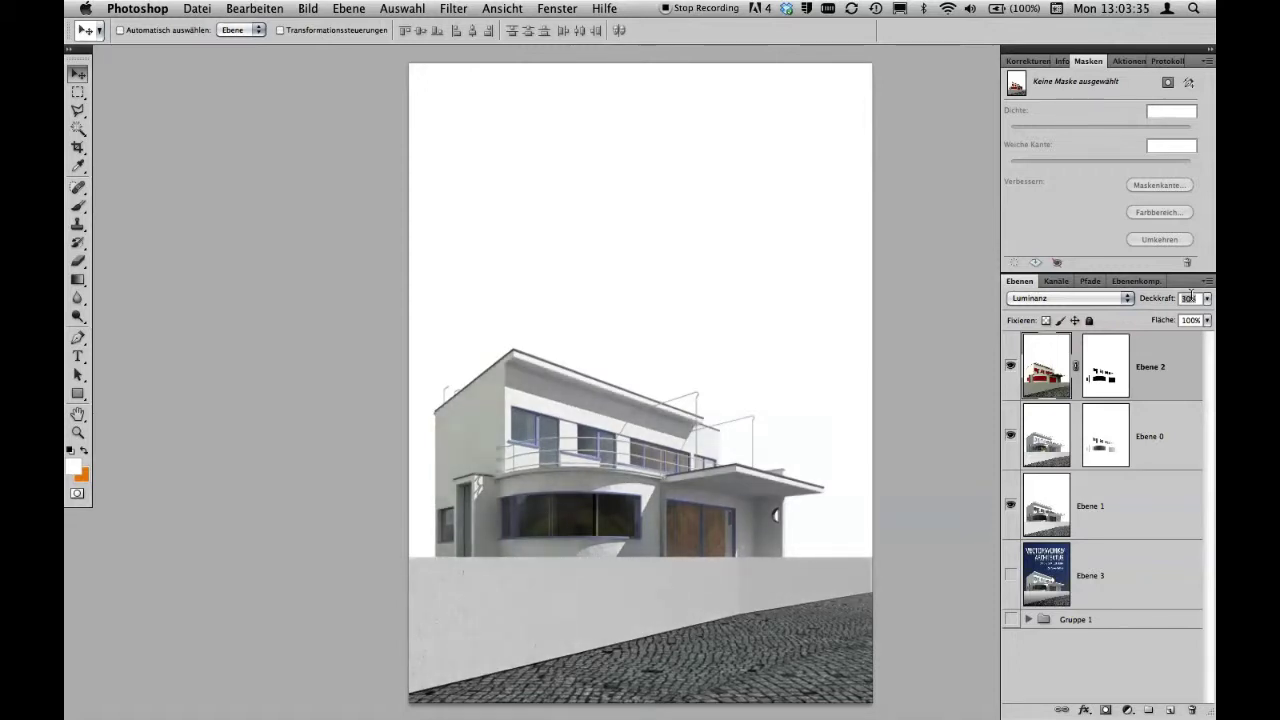
type("4")
type("5")
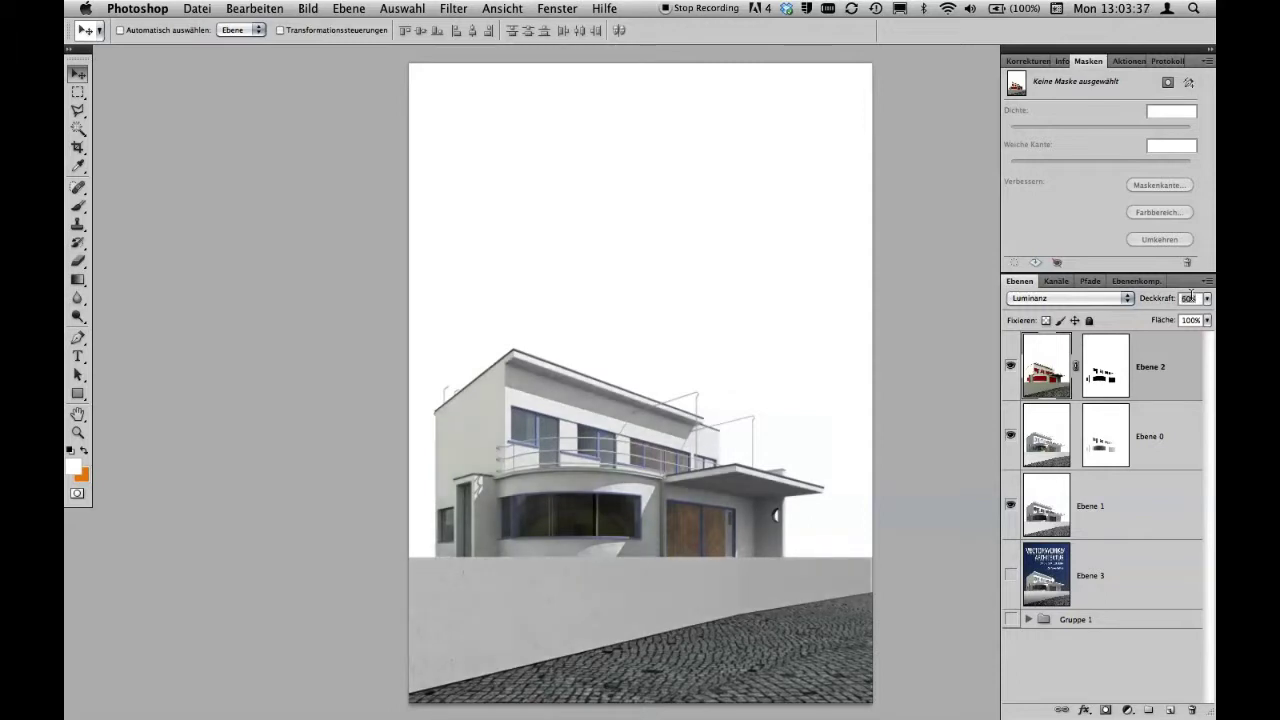
type("6")
type("7")
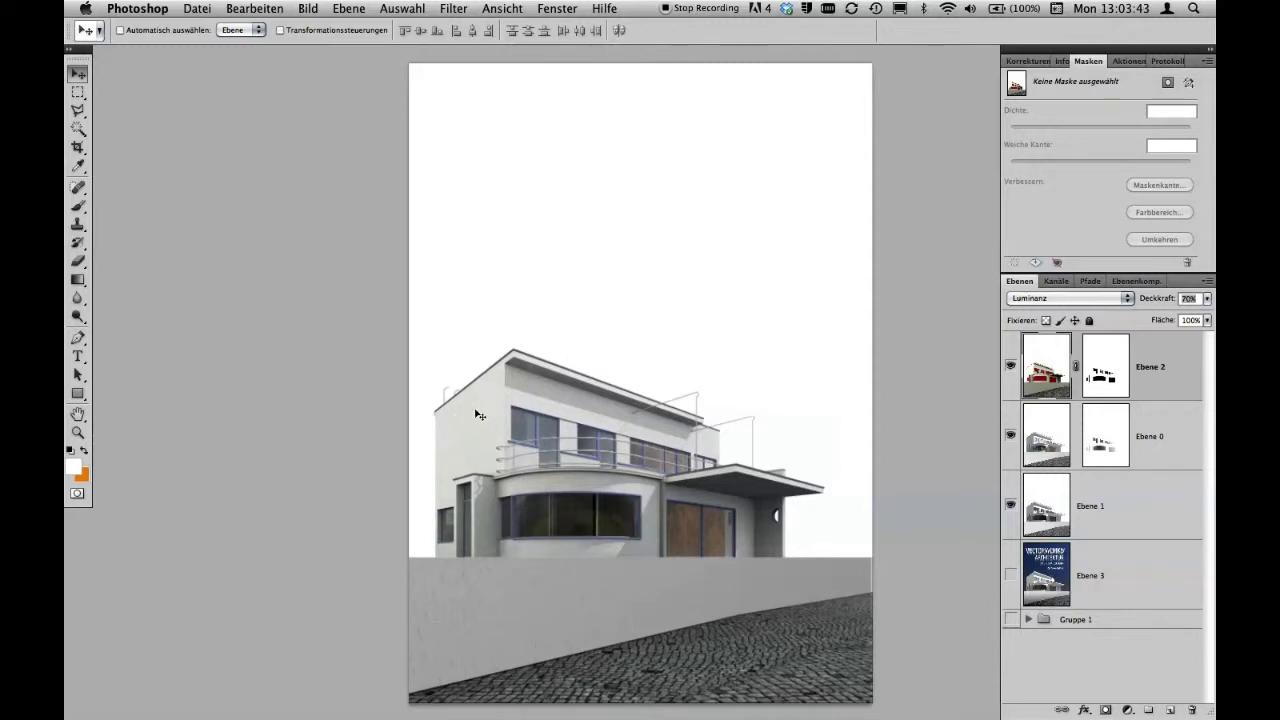
type("654")
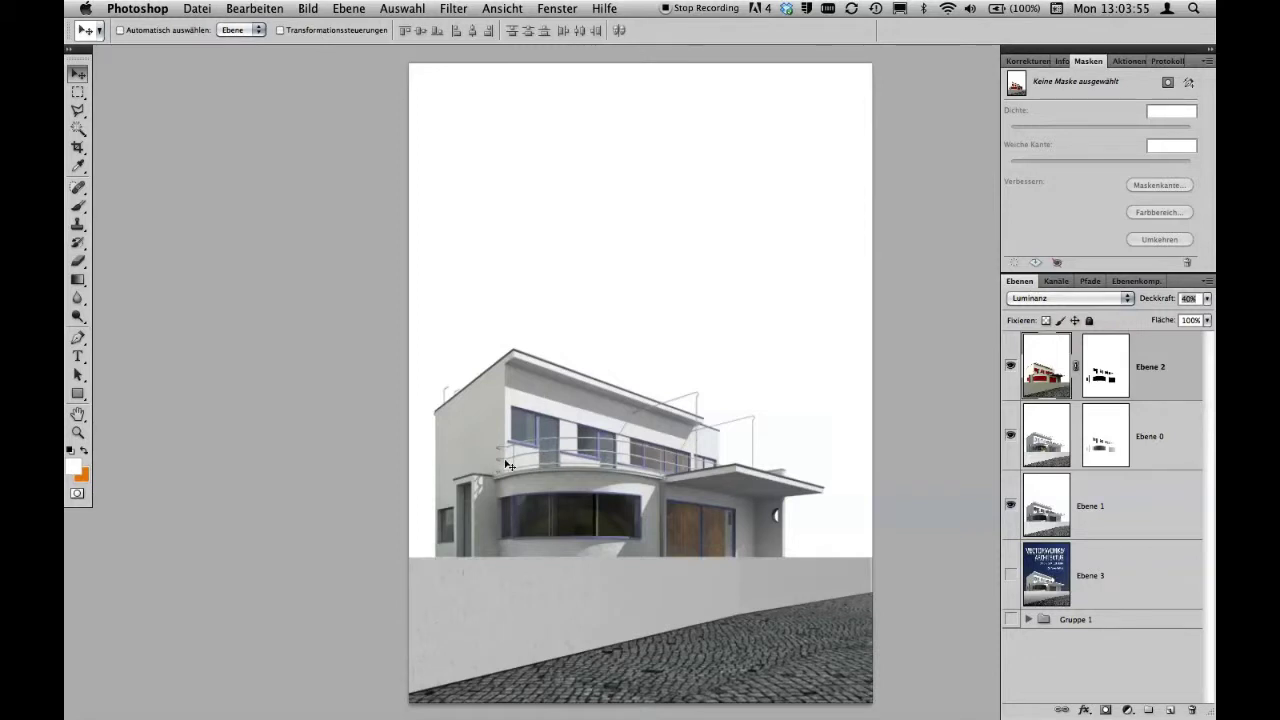
- Zoom and pan across the building's balcony, upper and lower floors to inspect the composite
scroll(481, 481, "up", 3)
scroll(479, 500, "up", 2)
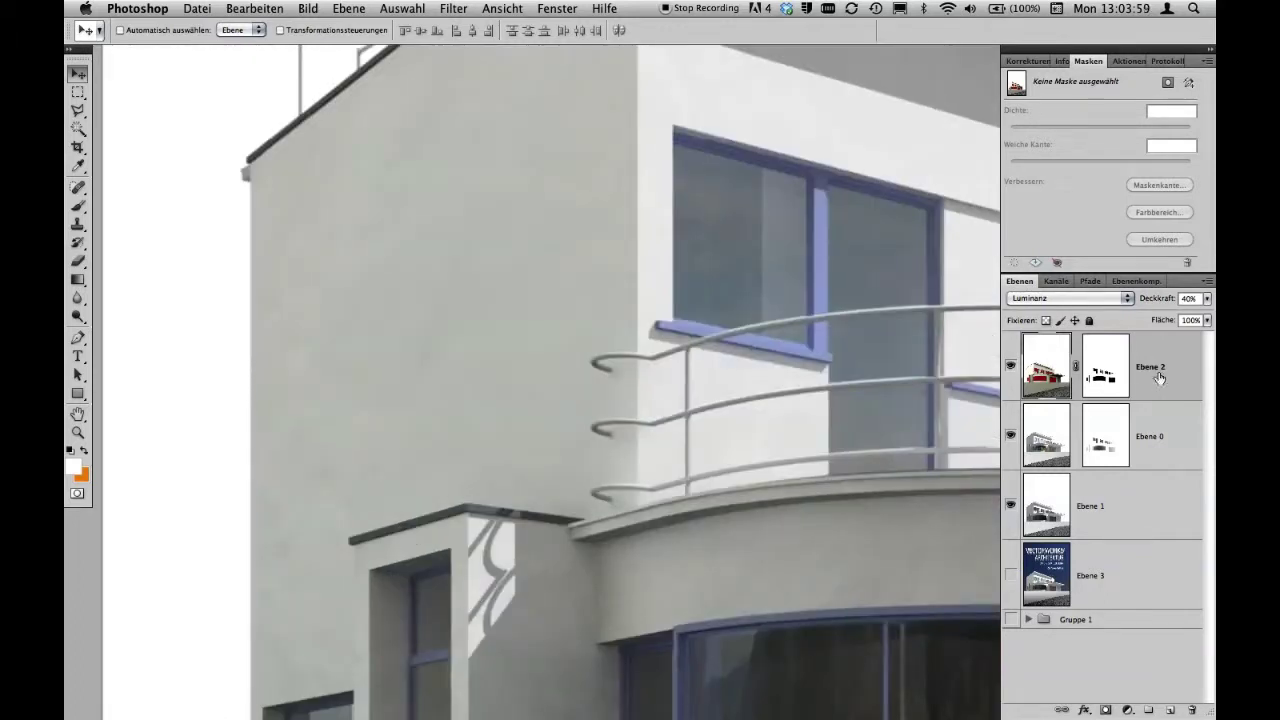
left_click_drag(828, 440, 434, 330)
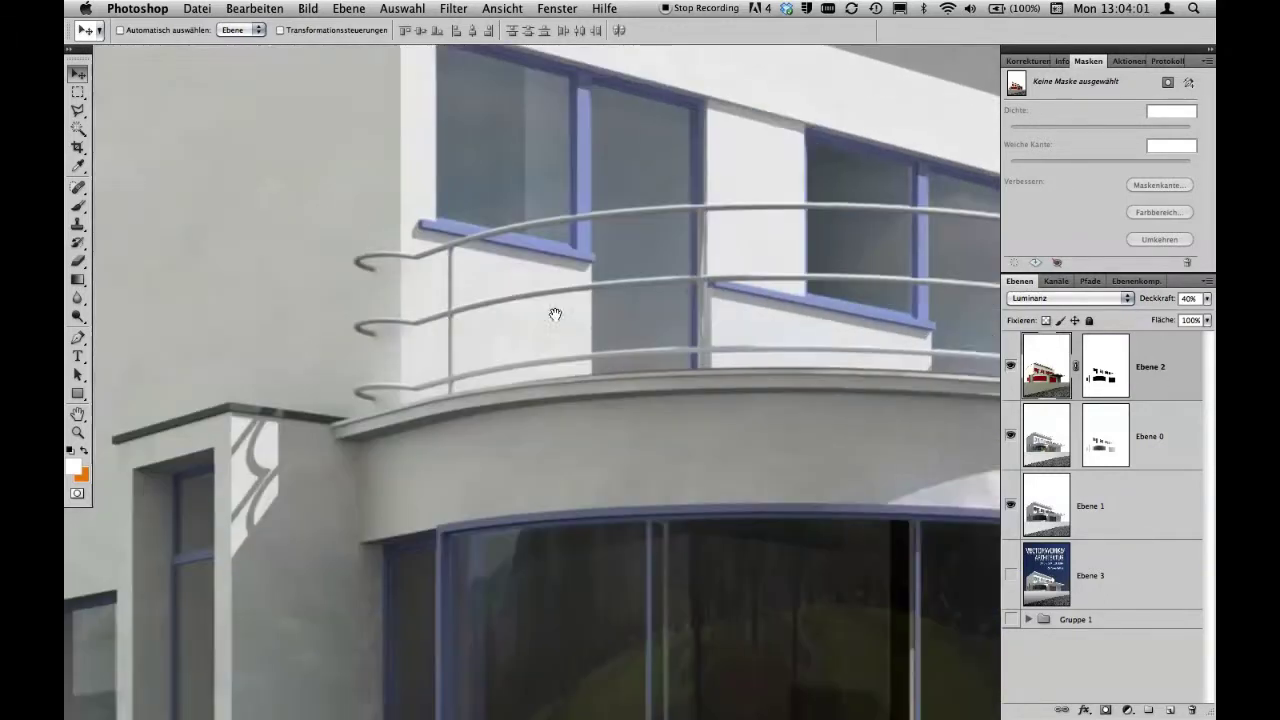
key("ctrl+0")
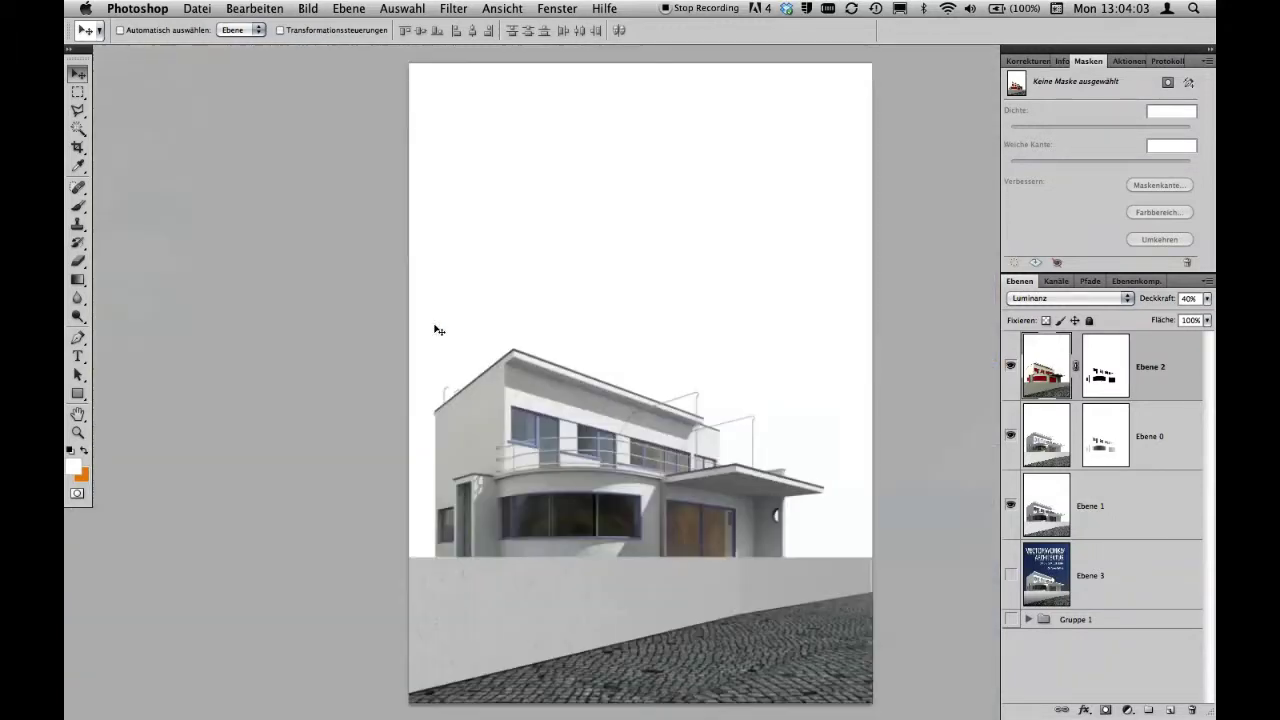
mouse_move(428, 330)
left_mouse_down()
mouse_move(437, 360)
mouse_move(420, 354)
mouse_move(471, 418)
mouse_move(455, 372)
mouse_move(491, 380)
left_mouse_up()
key("ctrl+minus")
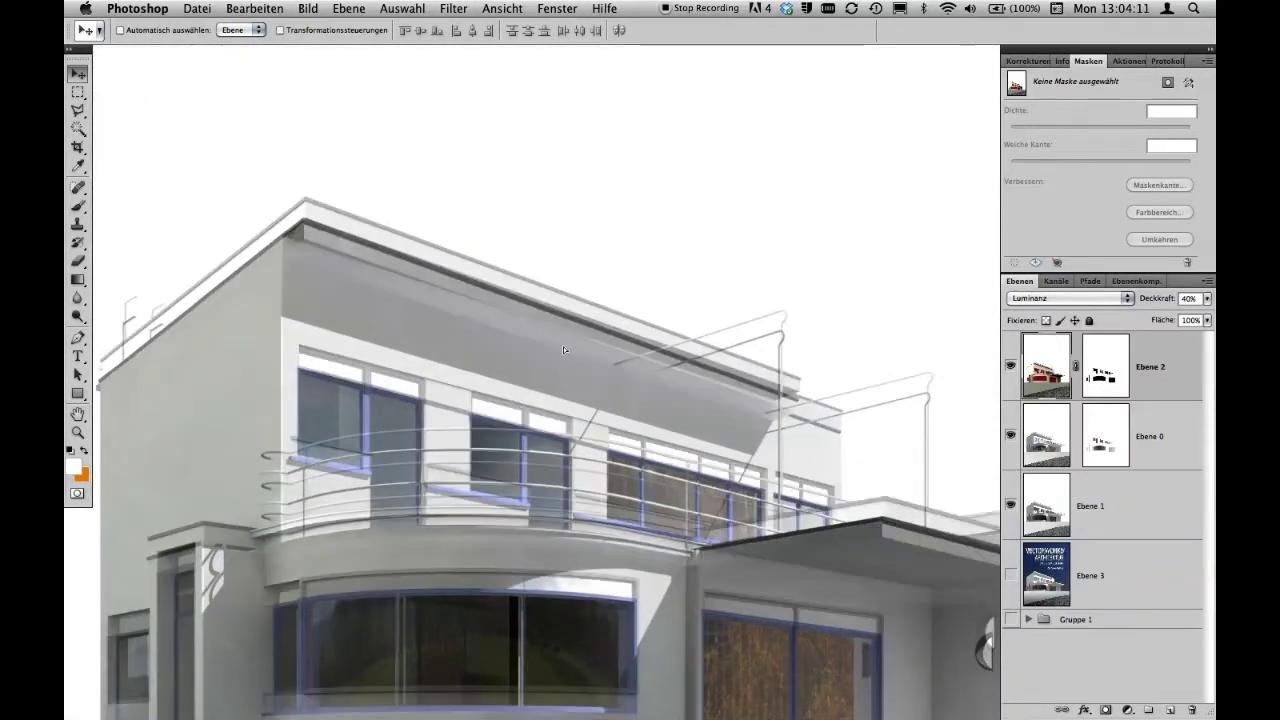
key("ctrl+plus")
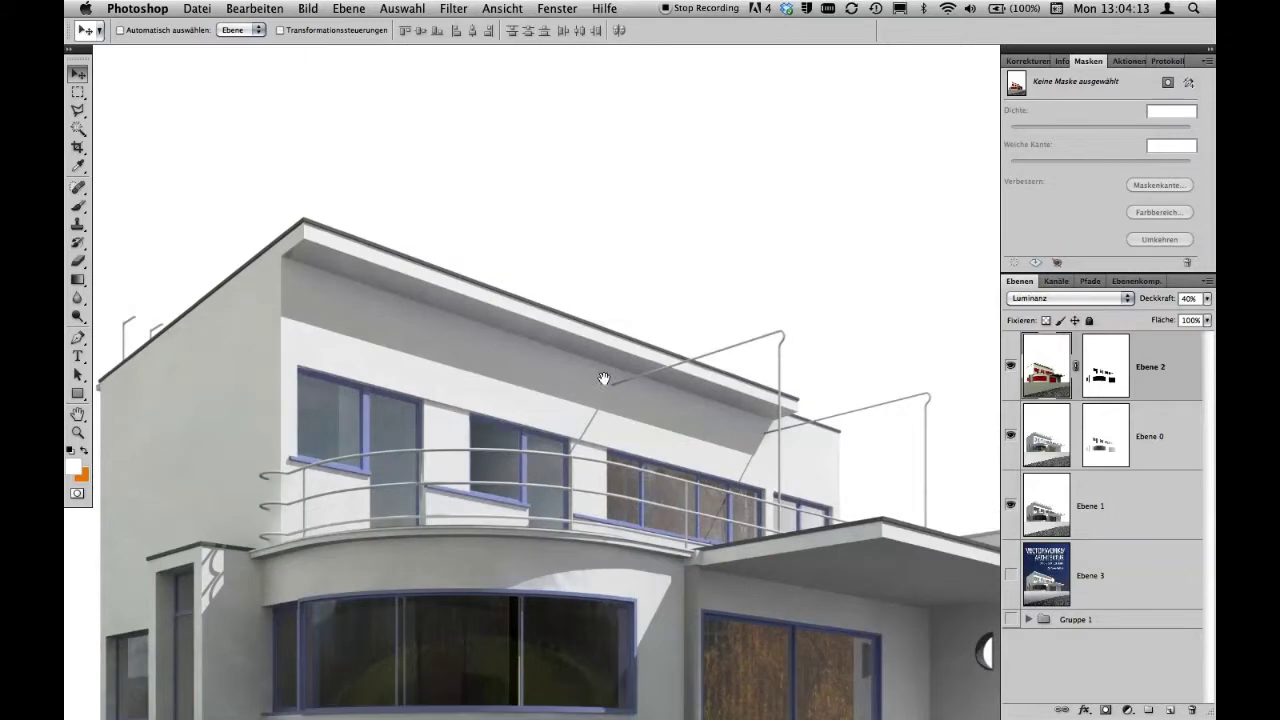
mouse_move(606, 425)
left_mouse_down()
mouse_move(610, 289)
mouse_move(594, 273)
left_mouse_up()
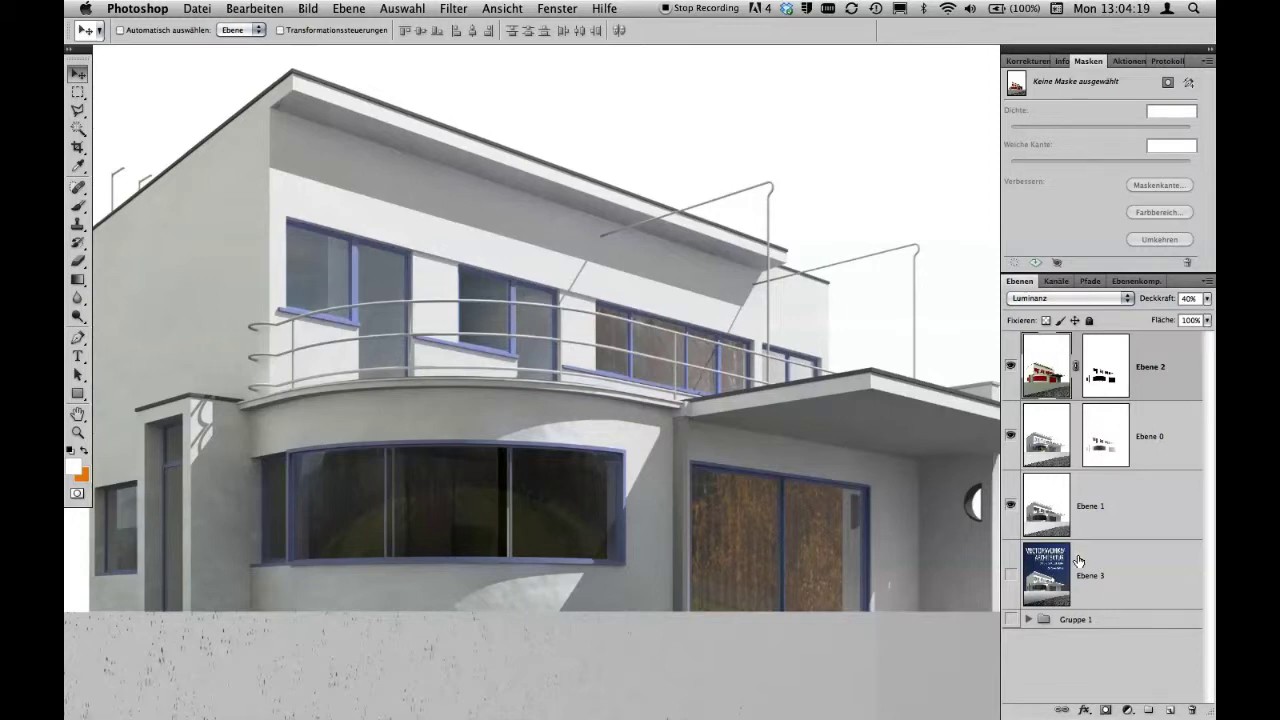
- Toggle Ebene 2 off and on to compare, then fit the whole document in view
left_click(1010, 367)
left_click(1010, 367)
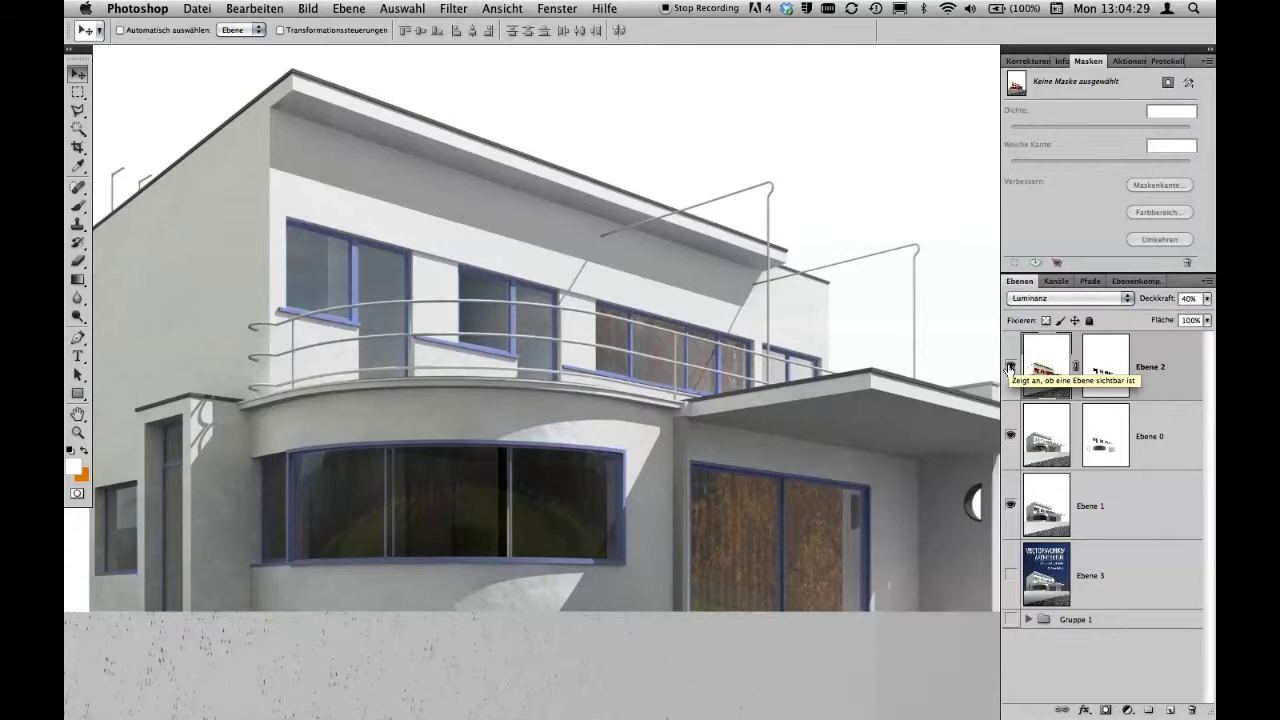
key("ctrl+0")
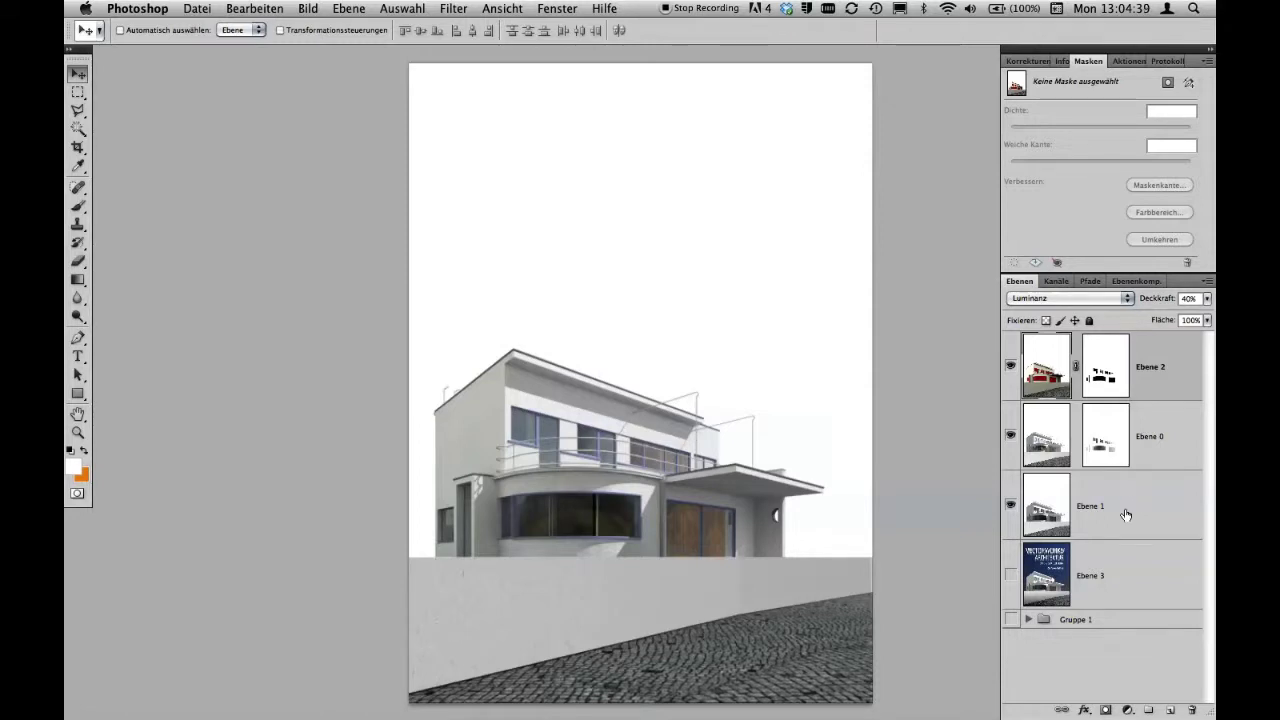
left_click(1010, 580, "alt")
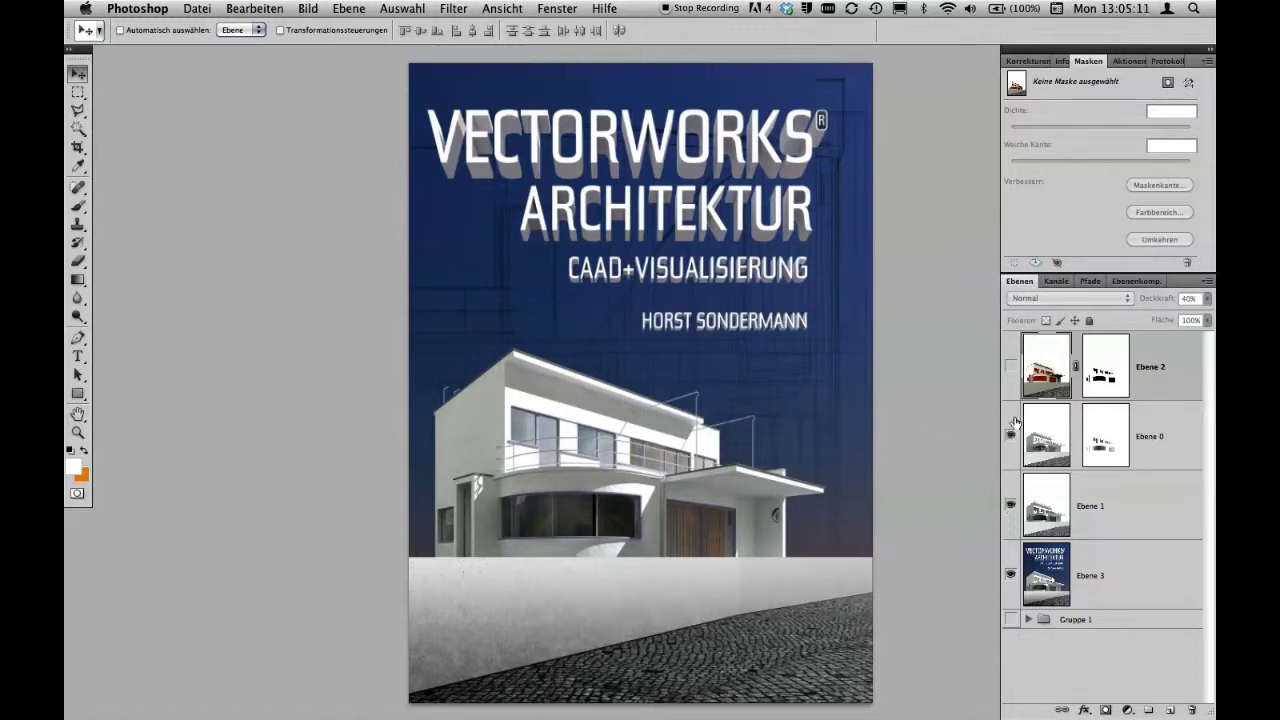
left_click_drag(1010, 366, 1010, 506)
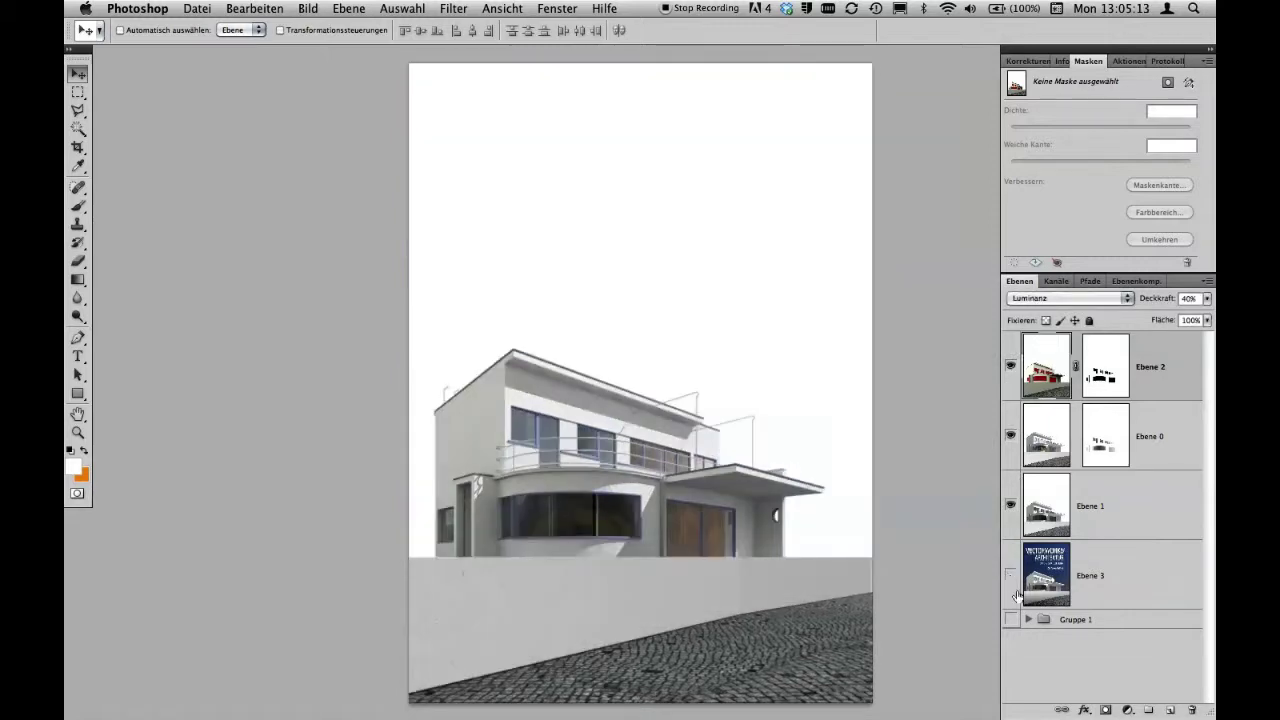
- Move Verlaufsfüllung out of Gruppe 1 to the top of the stack and make it visible
left_click(1027, 621)
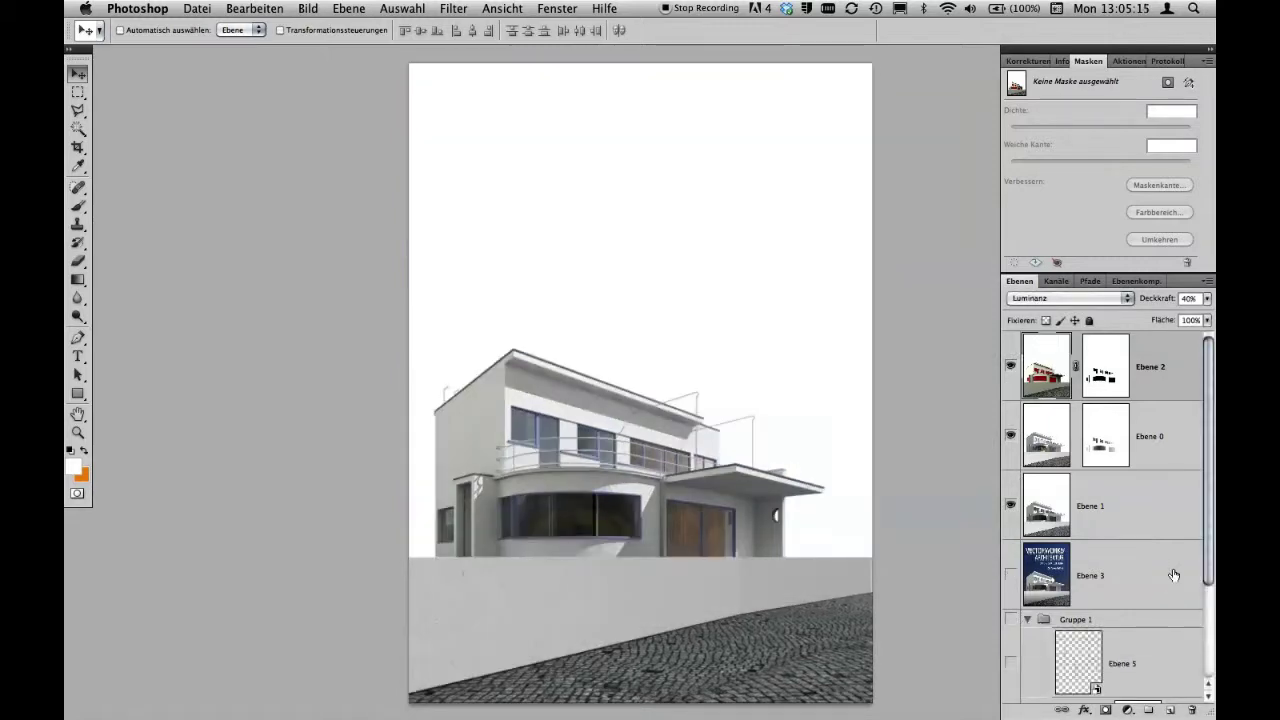
left_click_drag(1210, 547, 1210, 627)
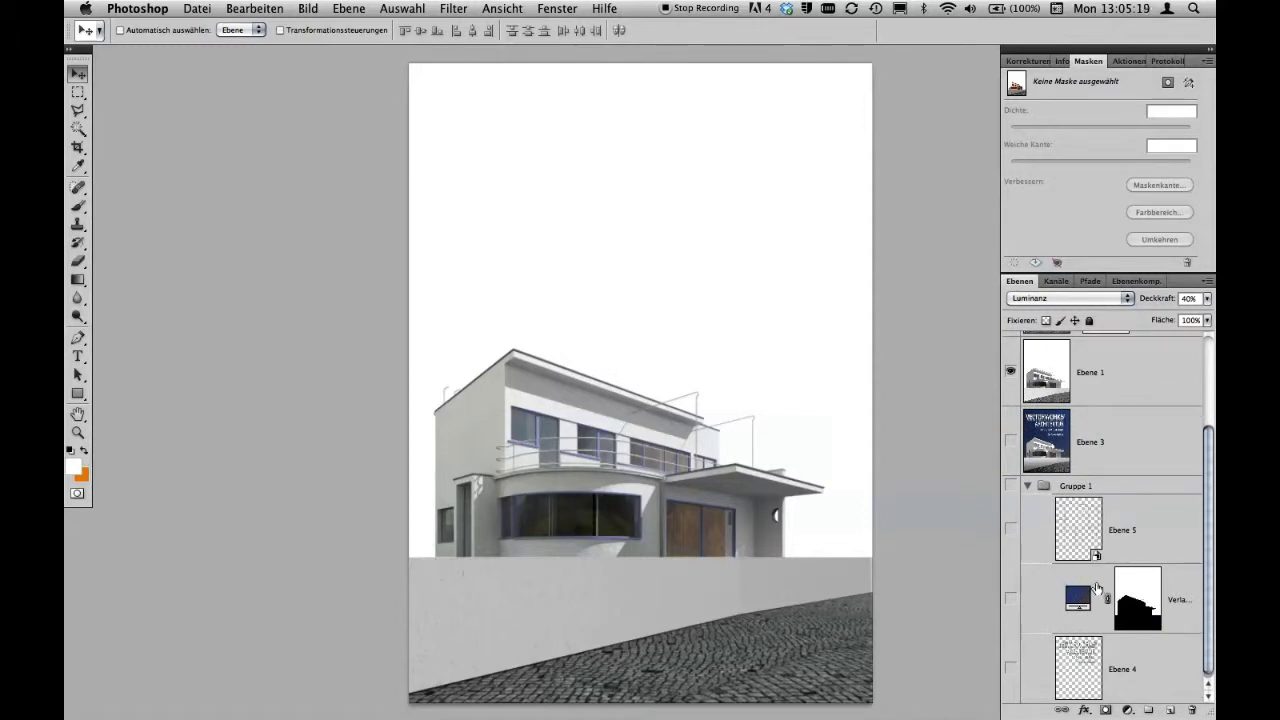
left_click_drag(1096, 586, 1107, 424)
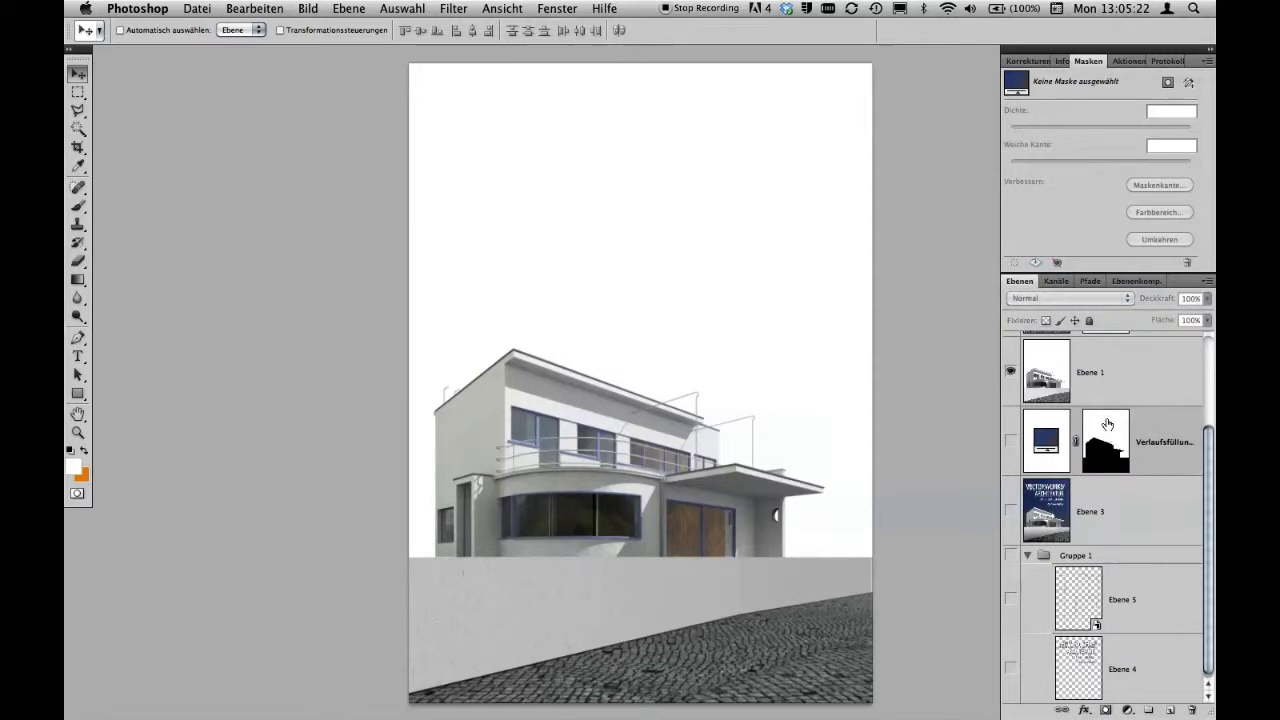
left_click(1028, 555)
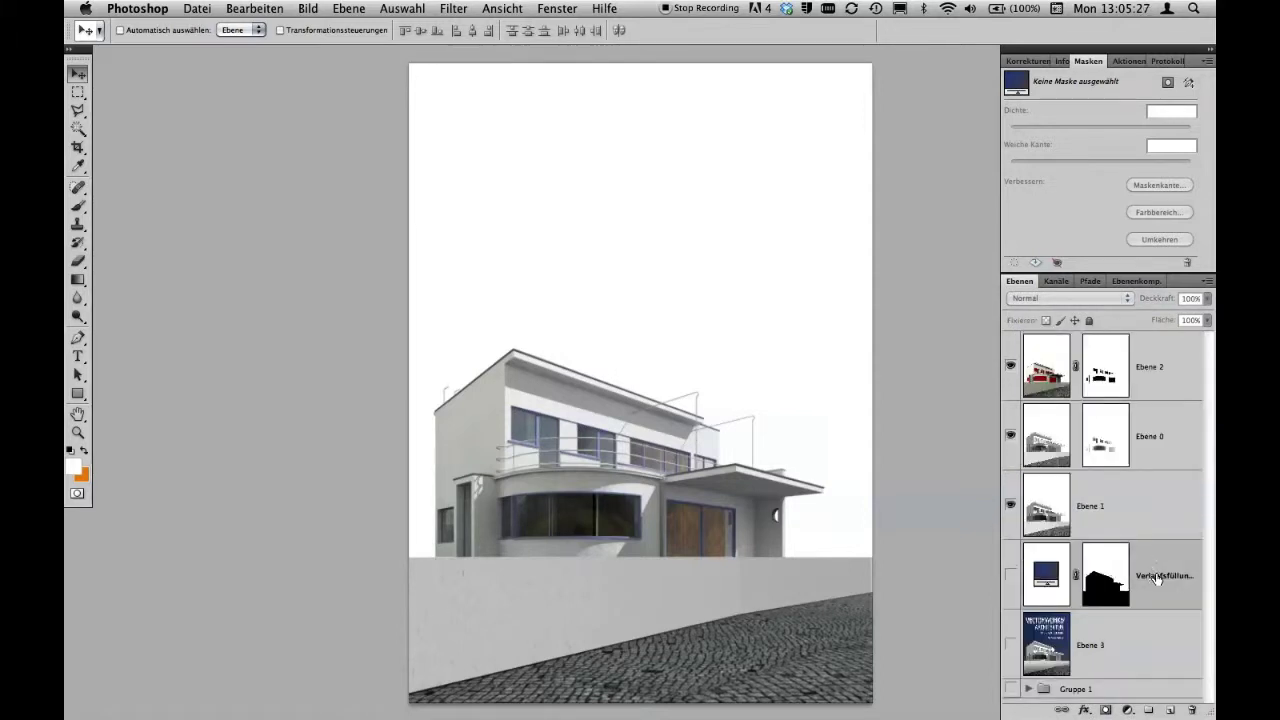
left_click_drag(1155, 577, 1155, 356)
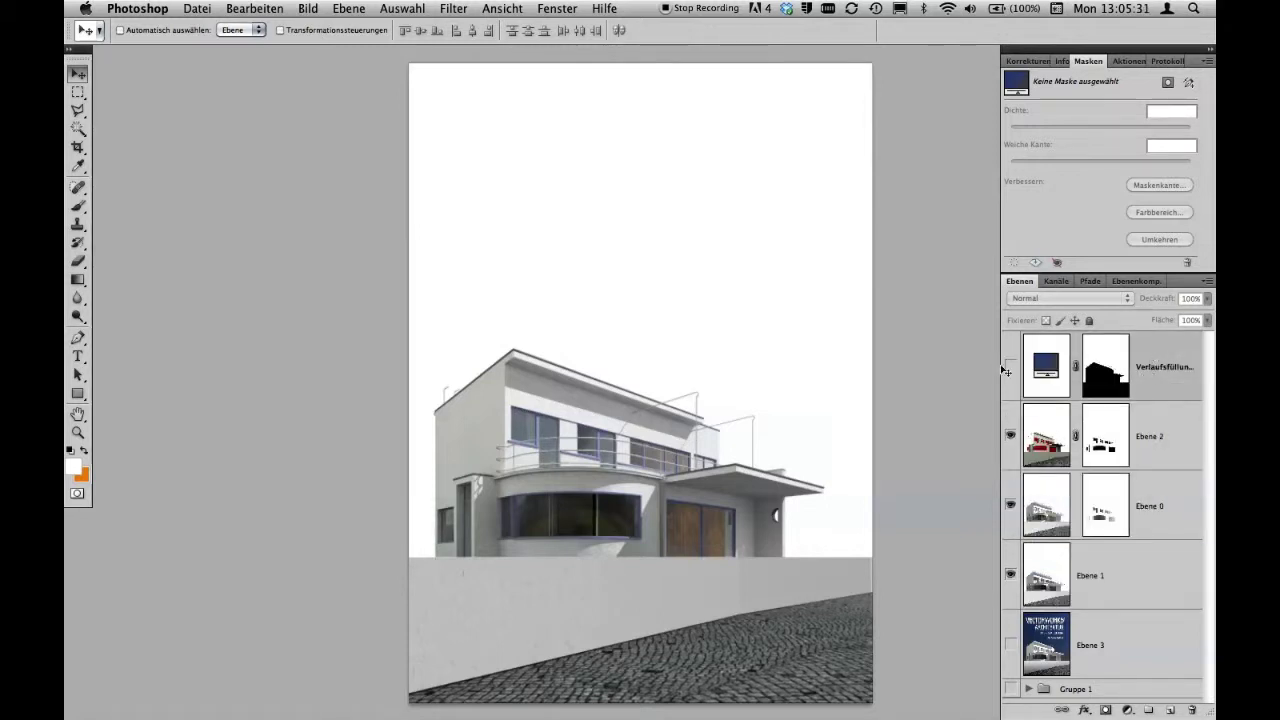
left_click(1010, 367)
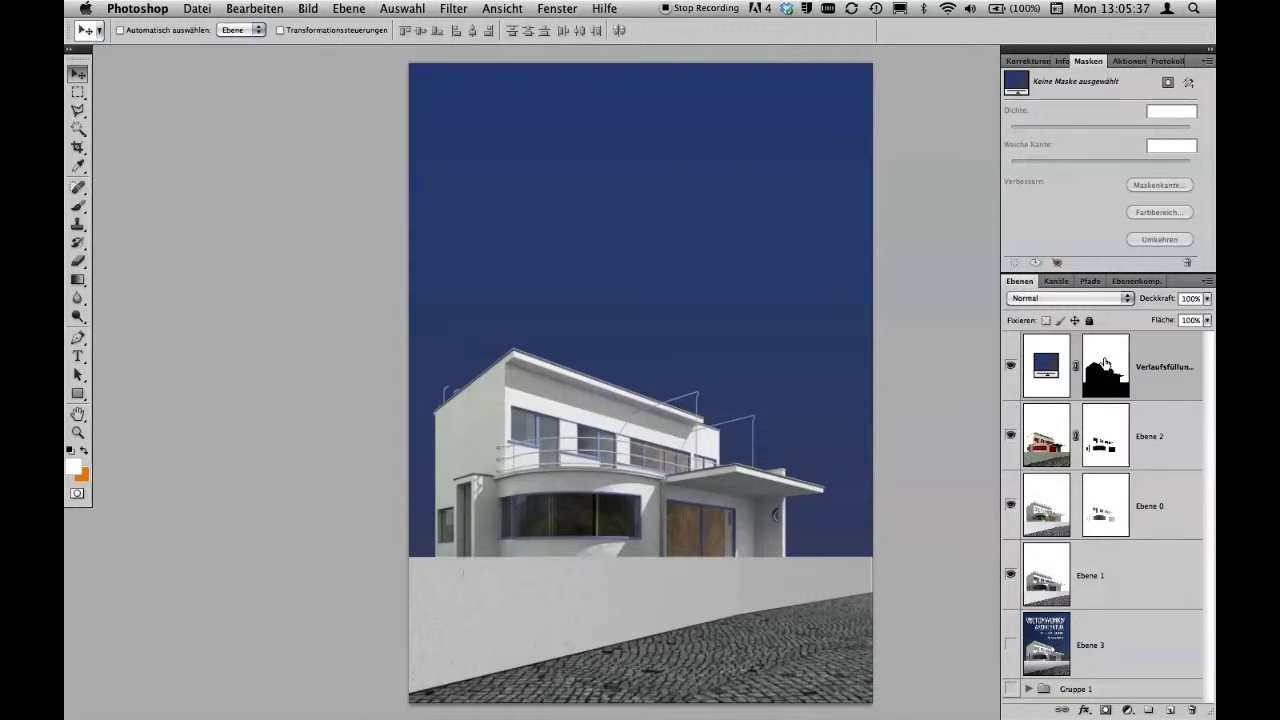
left_click(1105, 363, "alt")
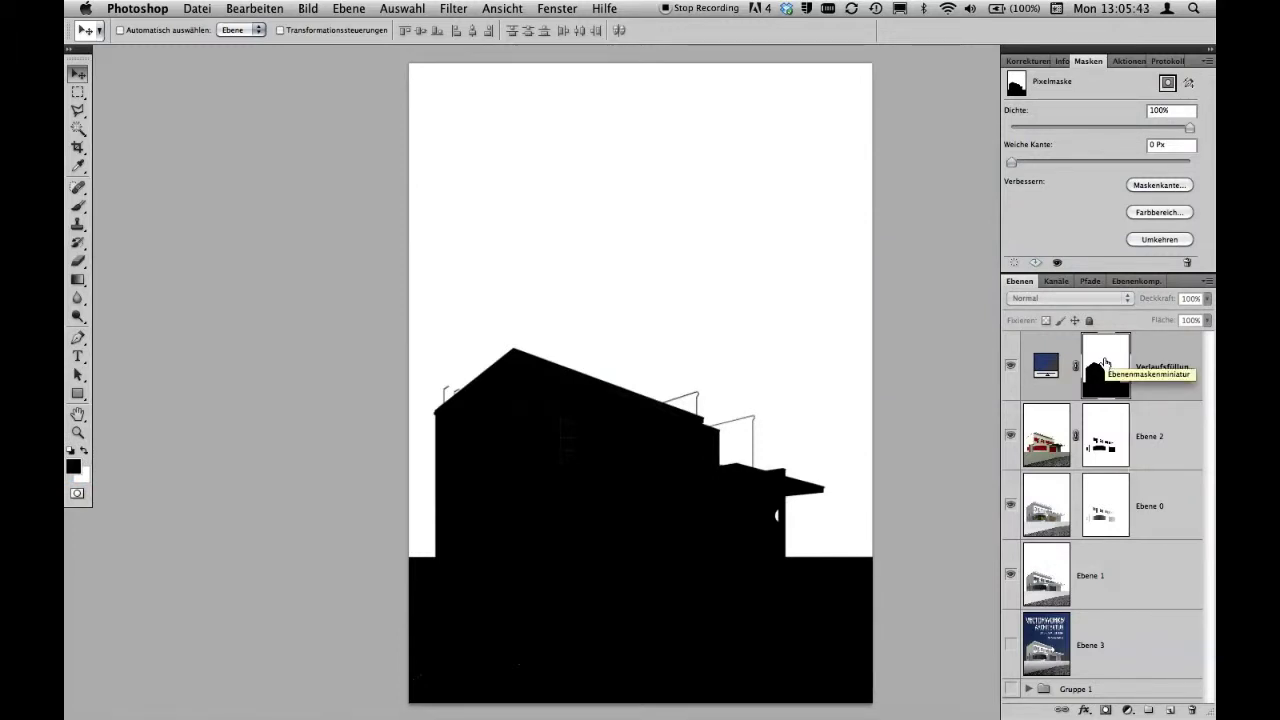
left_click(1105, 362)
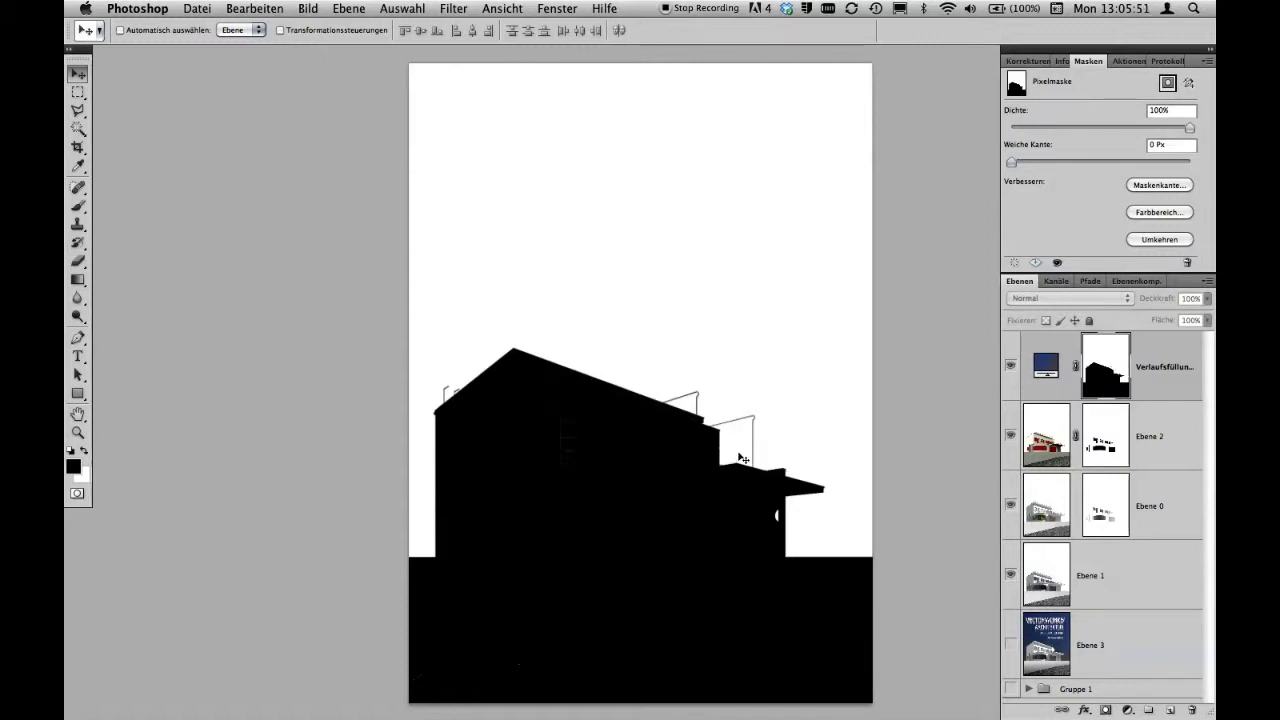
left_click(1104, 375, "alt")
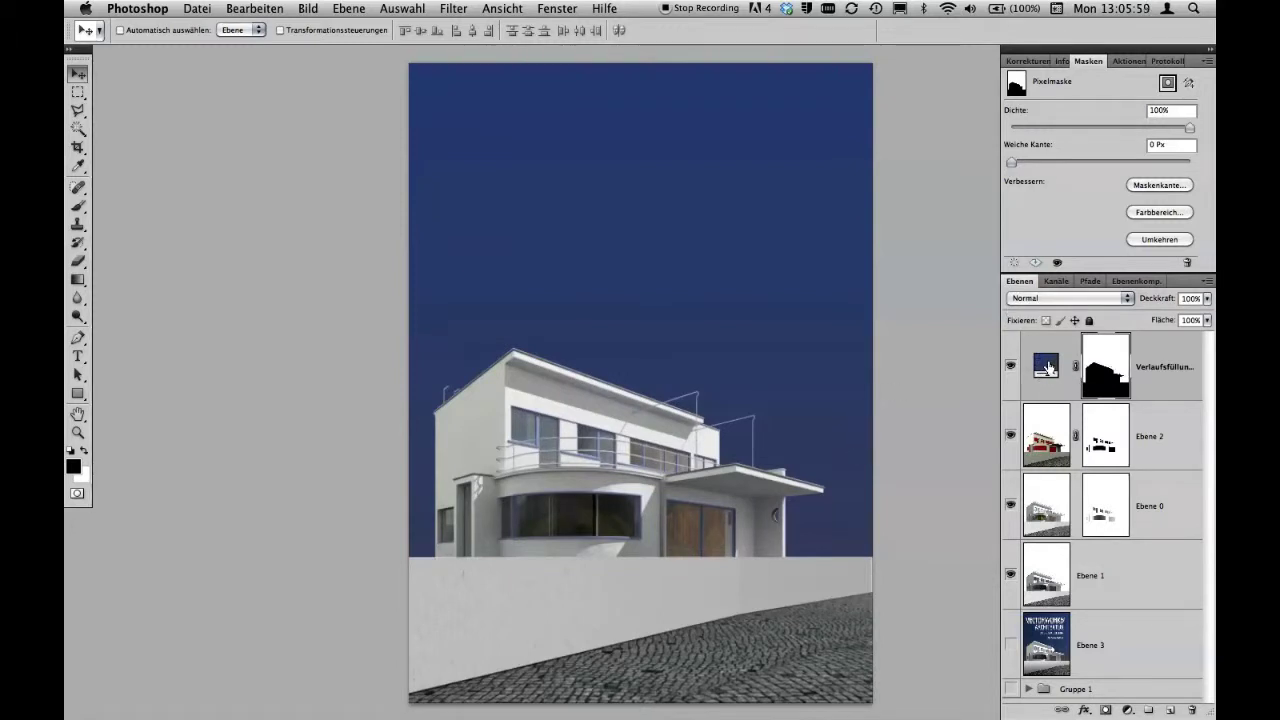
left_click(1047, 369)
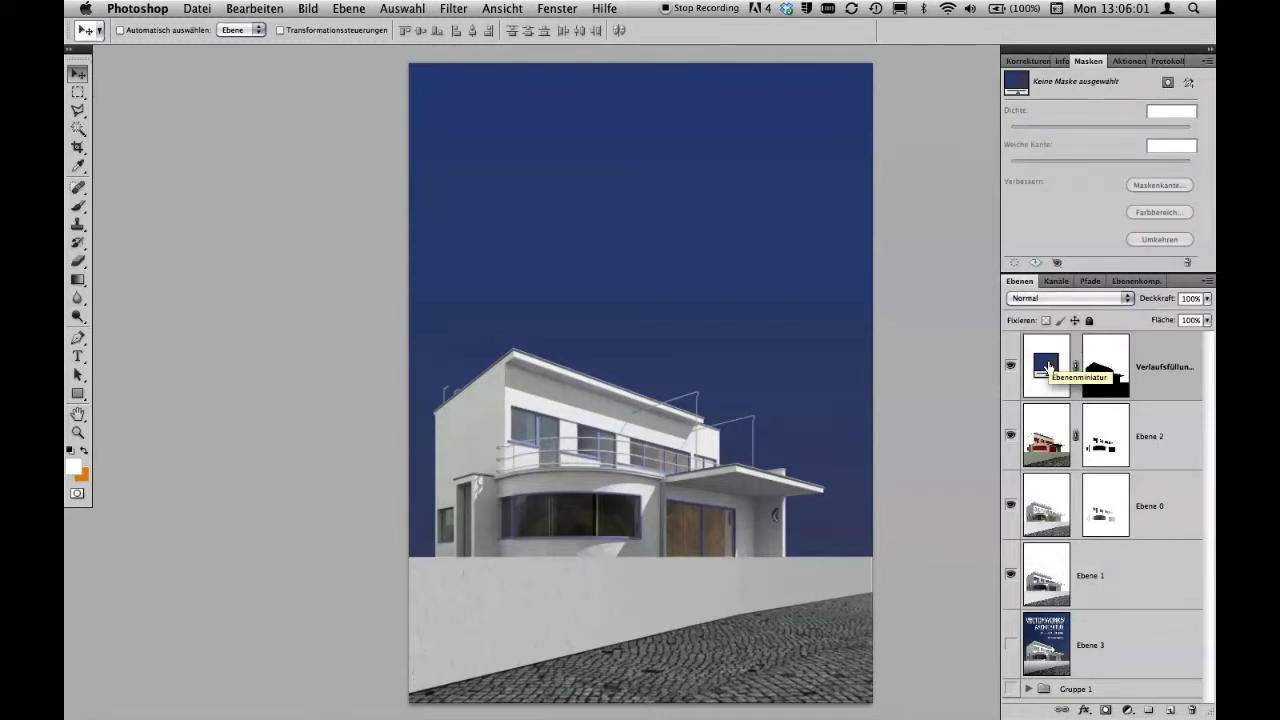
- Open the sky layer's Verlaufsfüllung gradient fill settings
left_click(1127, 710)
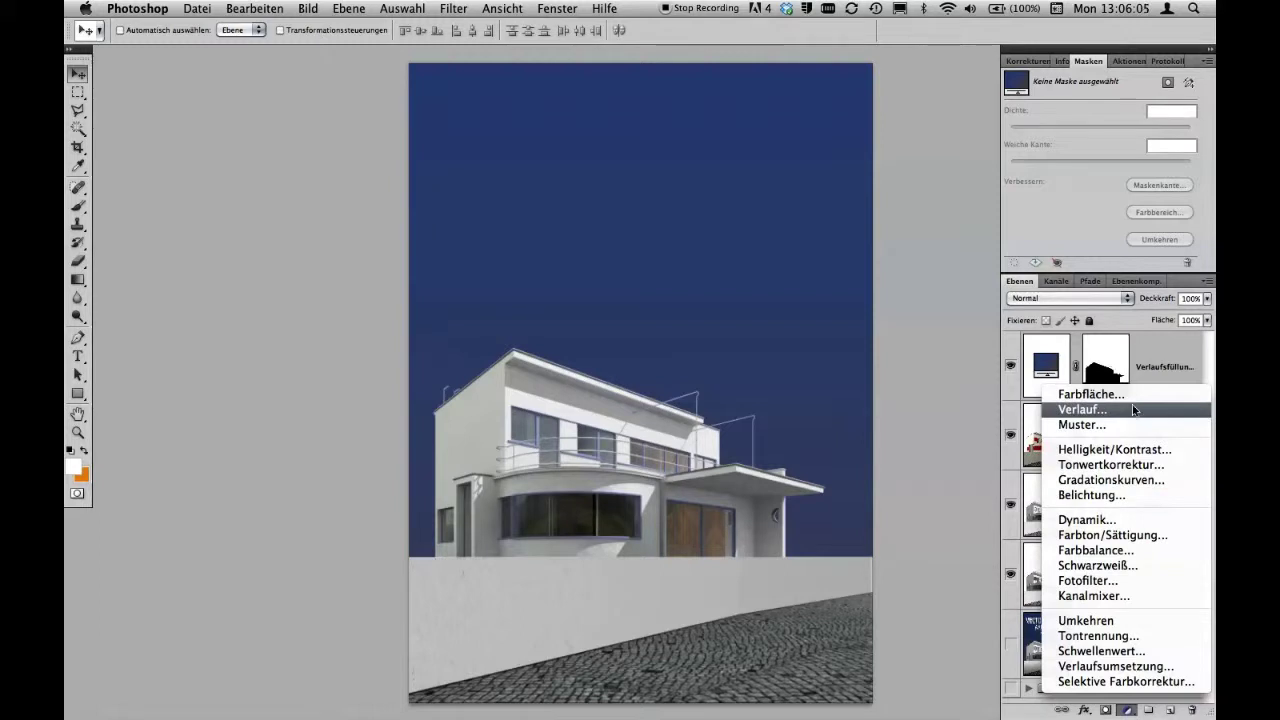
left_click(918, 372)
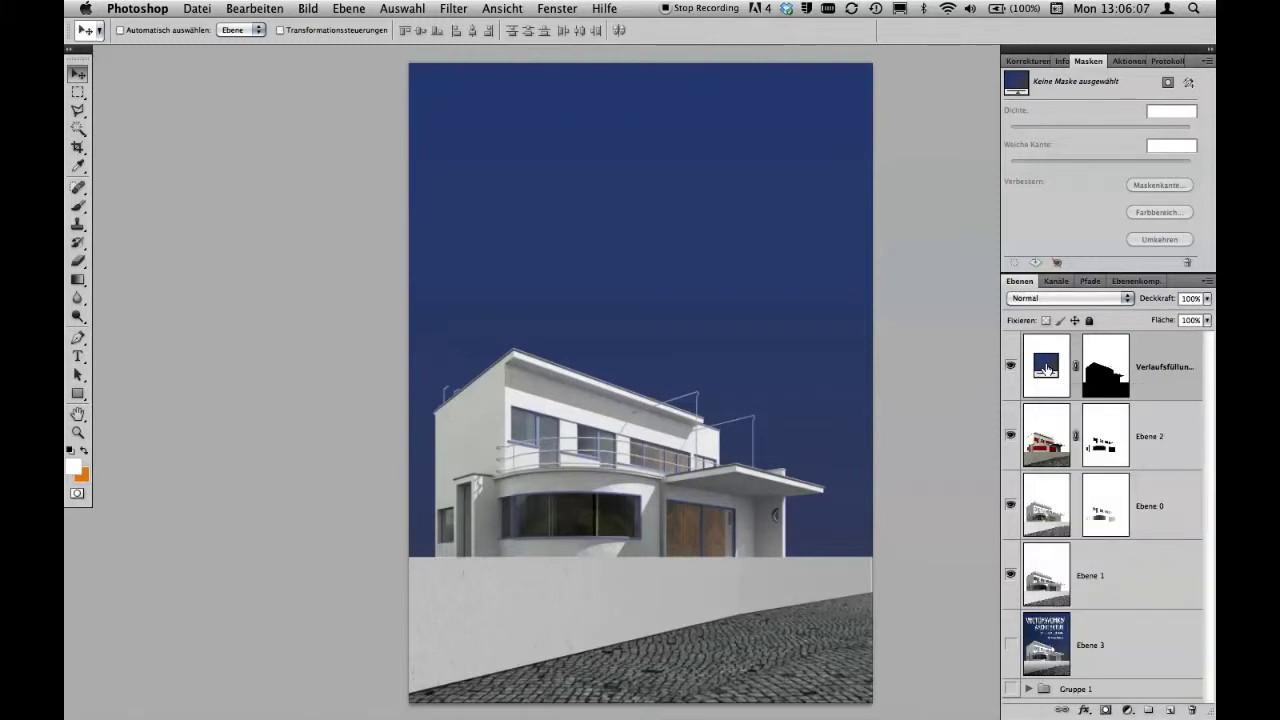
double_click(1045, 369)
mouse_move(665, 421)
left_mouse_down()
mouse_move(522, 231)
mouse_move(404, 110)
left_mouse_up()
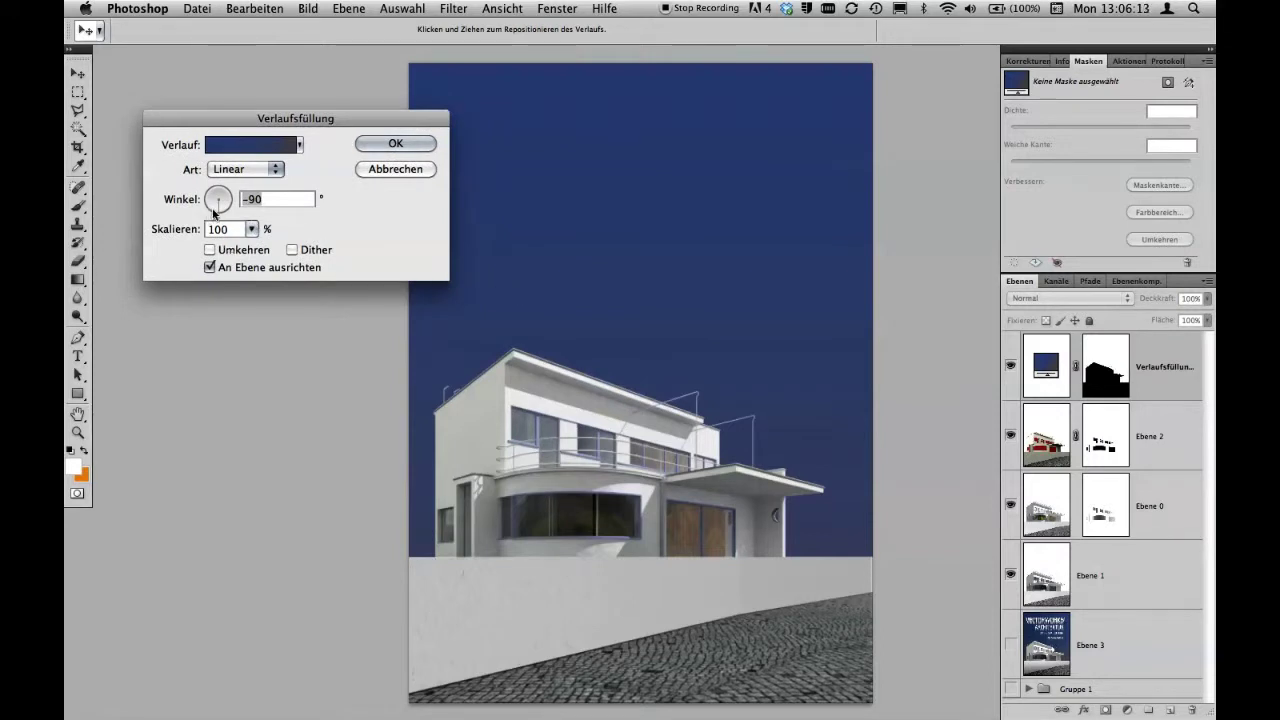
- Keep the gradient angle at −90° and open the Verläufe bearbeiten colour editor
left_click_drag(213, 212, 220, 214)
type("90")
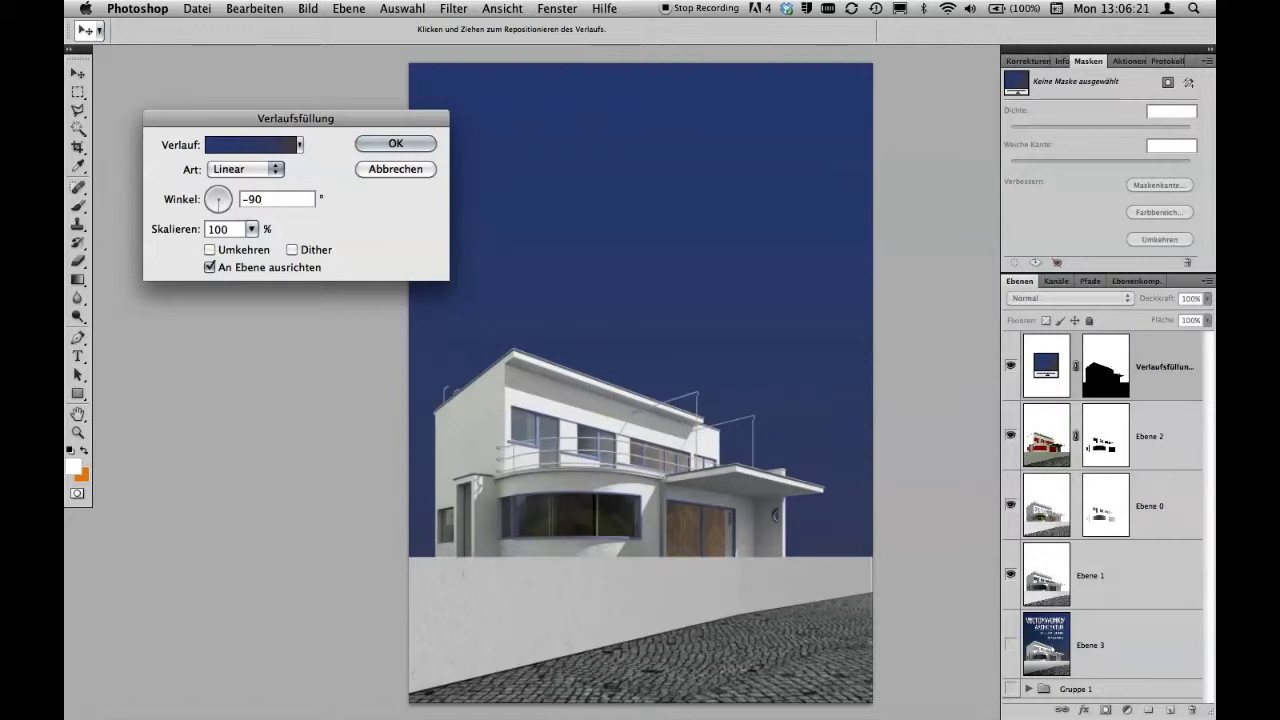
key("Tab")
left_click(254, 147)
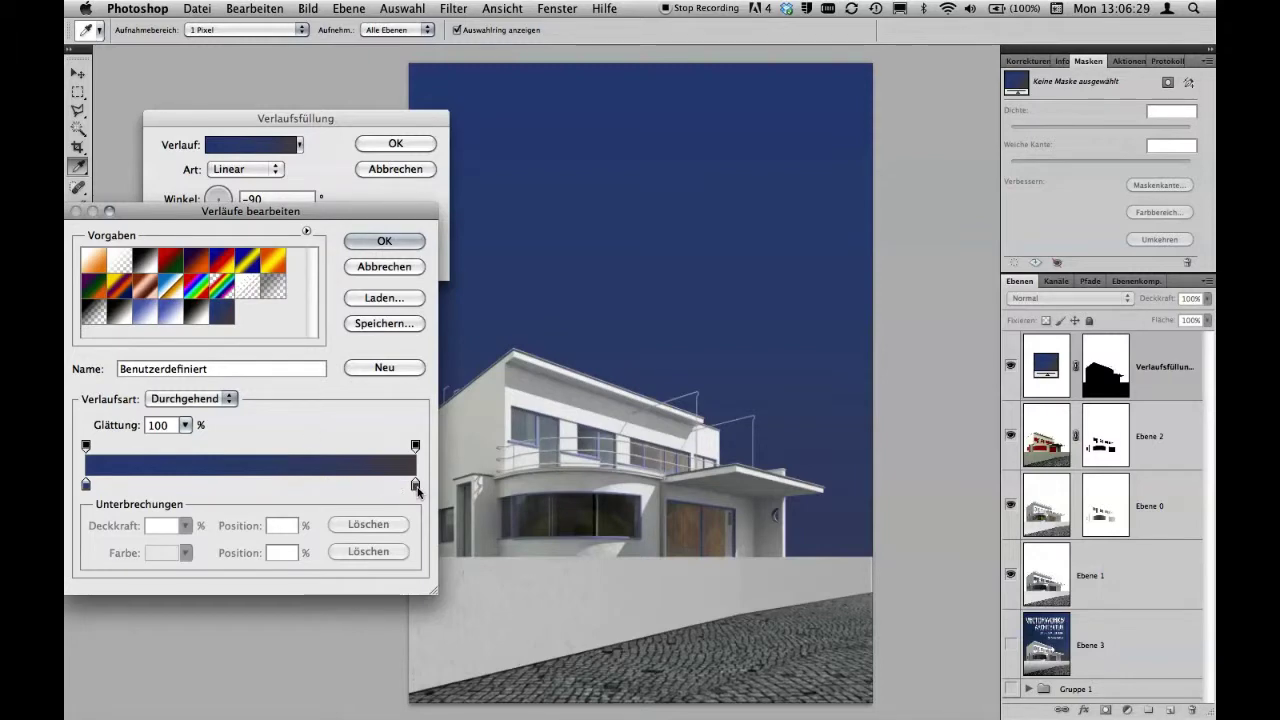
- Select the gradient's colour midpoint and drag it through positions between 18% and 74%
left_click(416, 487)
left_click(347, 480)
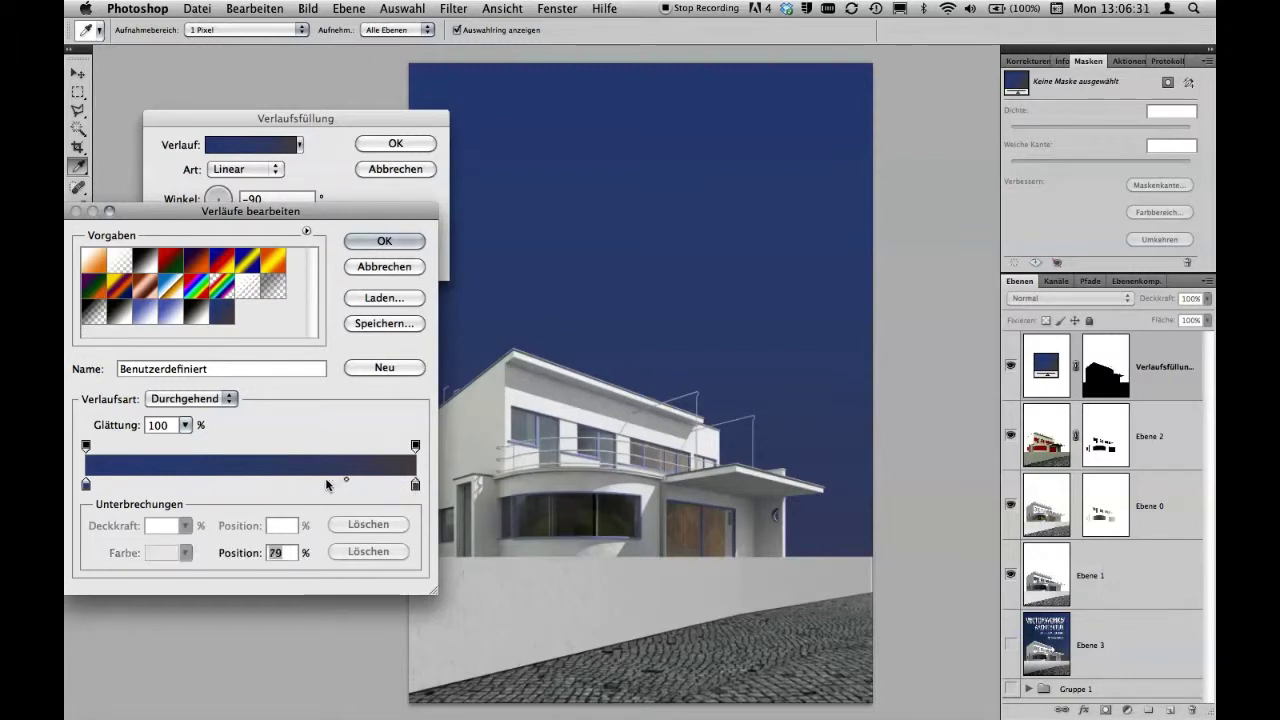
left_click_drag(346, 480, 271, 482)
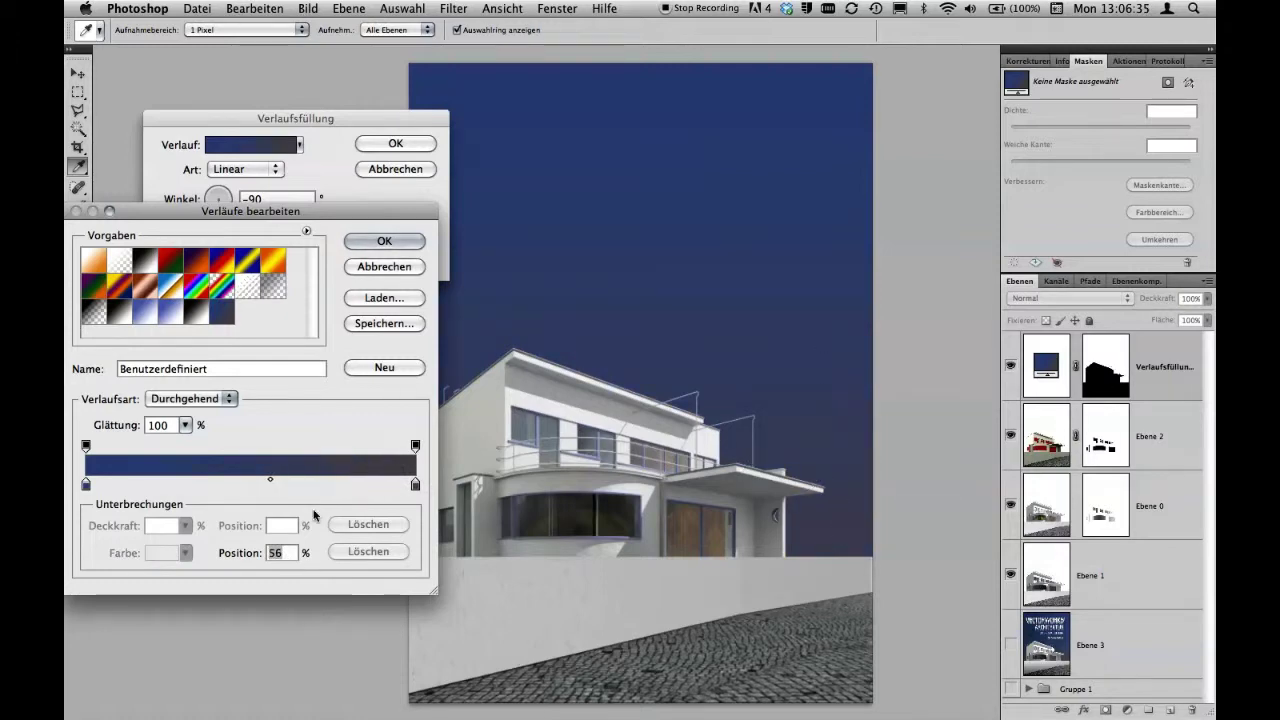
left_click_drag(269, 484, 145, 482)
left_click_drag(145, 480, 352, 487)
left_click_drag(335, 482, 329, 482)
left_click_drag(329, 483, 310, 483)
left_click_drag(303, 484, 287, 483)
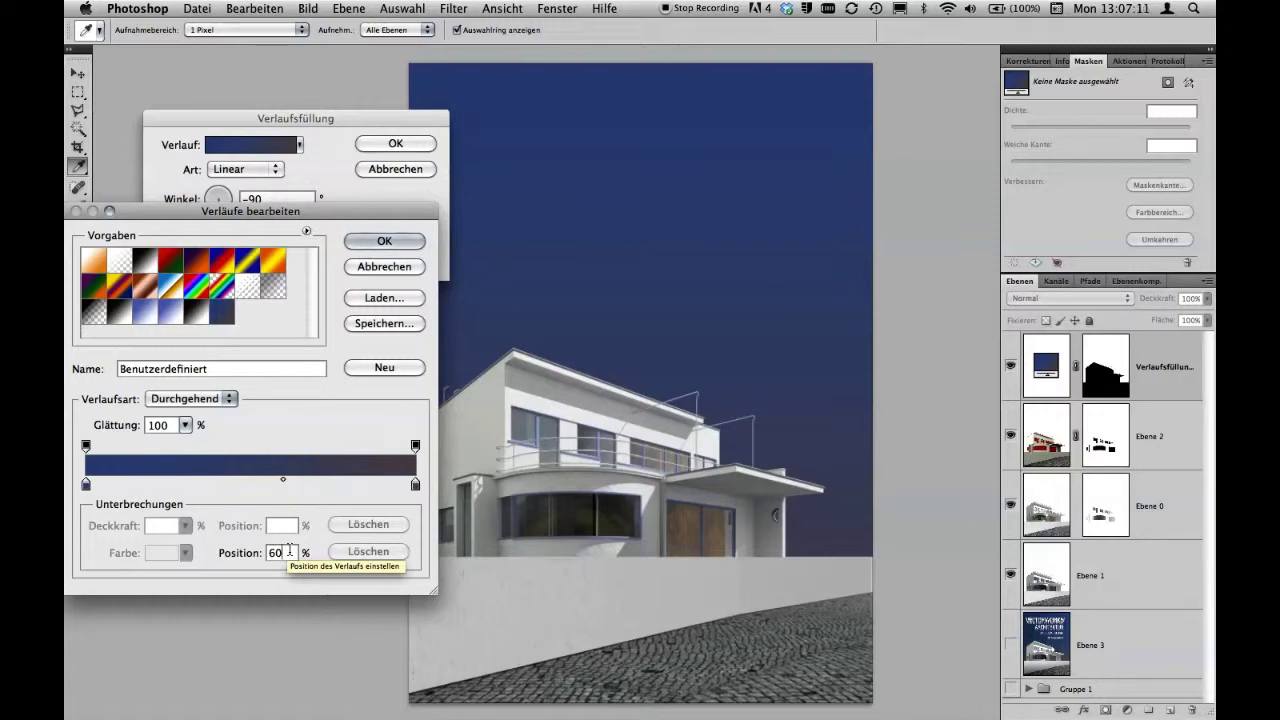
- Set the midpoint Position to about 65% and accept the edited gradient
key("shift+Up")
key("shift+Down")
key("shift+Down")
key("shift+Down")
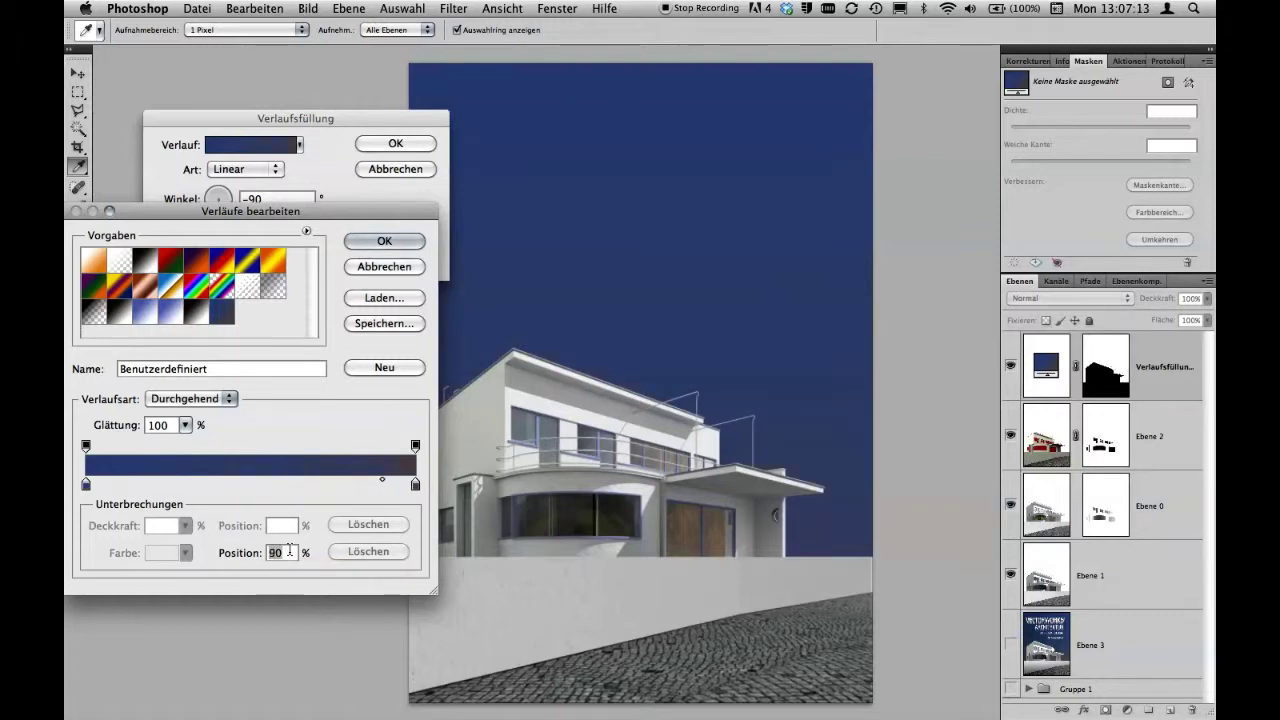
key("shift+Up")
key("shift+Up")
key("shift+Up")
key("shift+Down")
key("shift+Down")
key("Down")
key("Down")
key("Down")
key("Down")
key("Down")
key("Down")
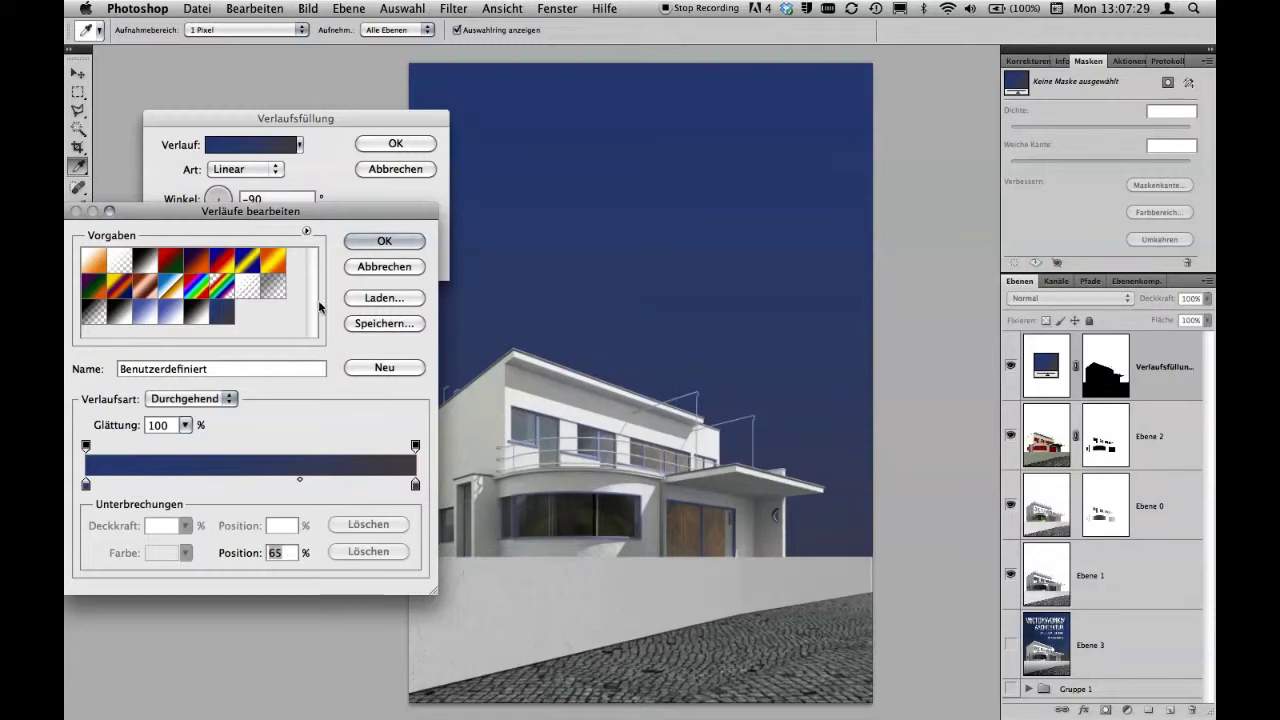
left_click(404, 243)
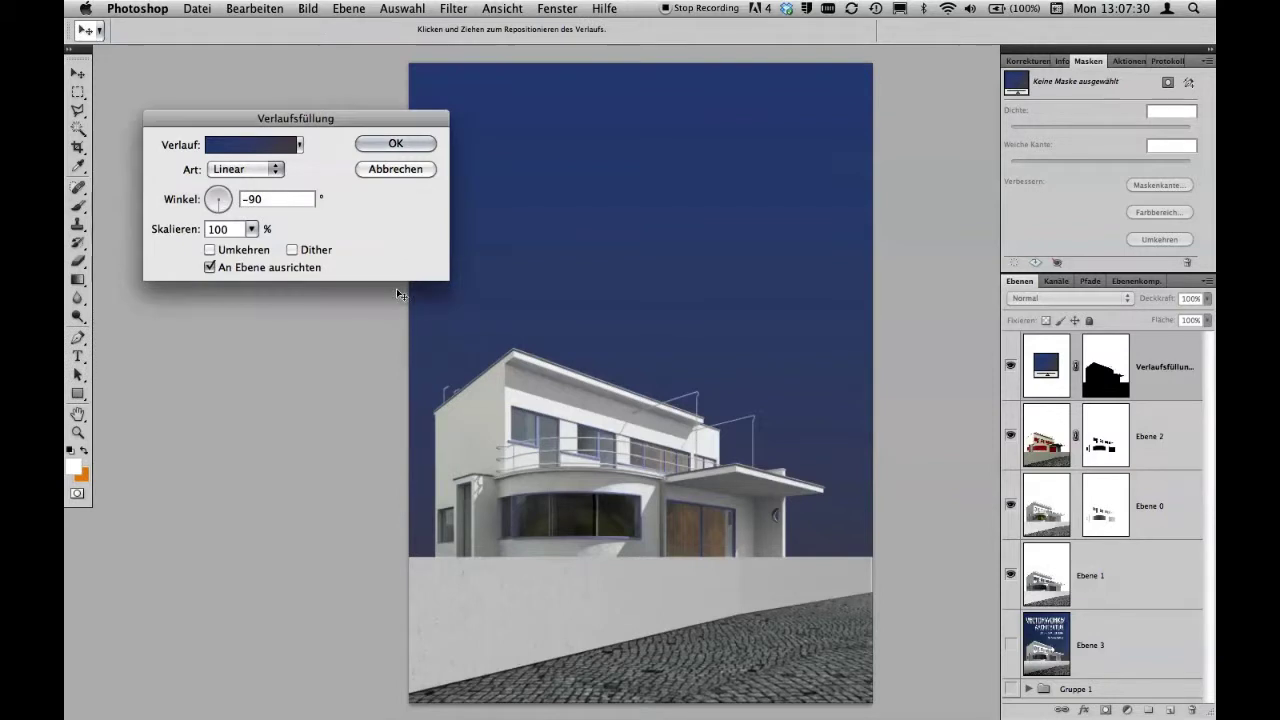
- Confirm the Verlaufsfüllung dialog to commit the dark-blue sky gradient
left_click(411, 148)
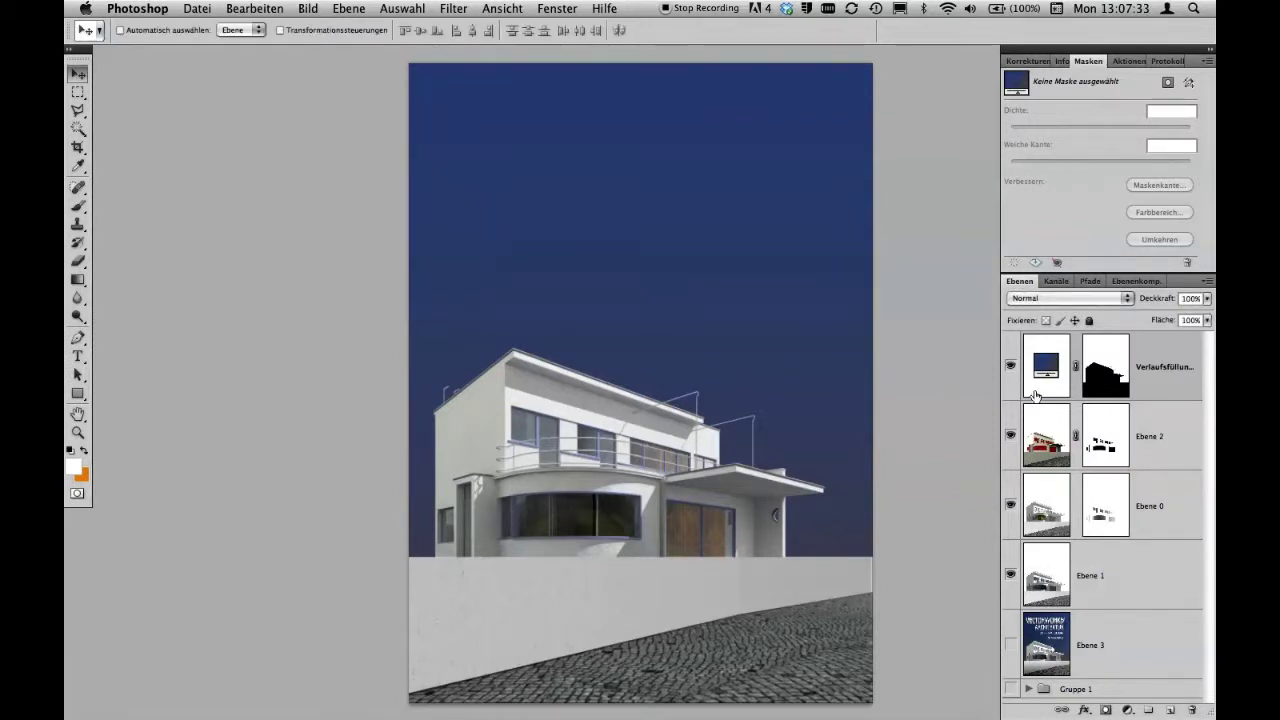